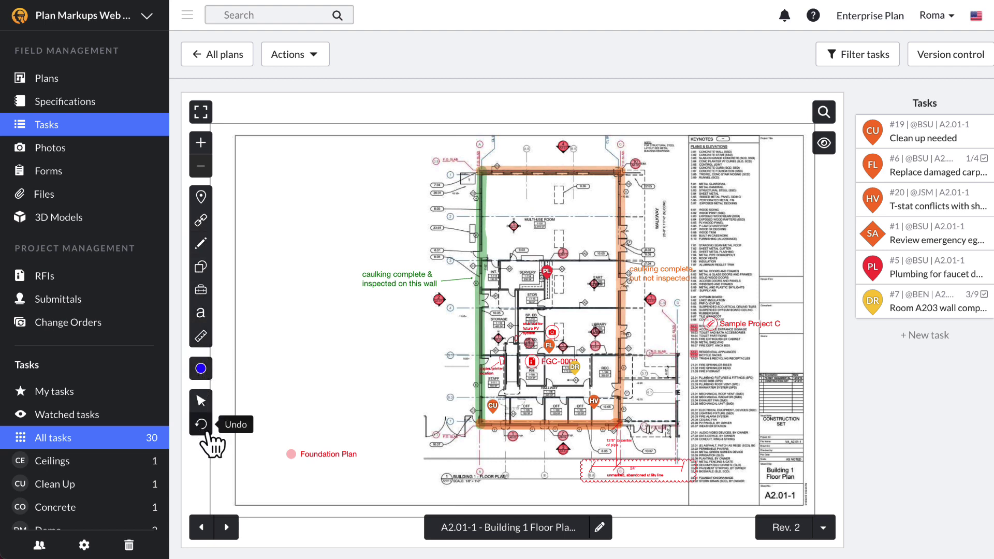
# - Get ready to place a new task pin on floor plan A2.01-1
pyautogui.click(210, 202)
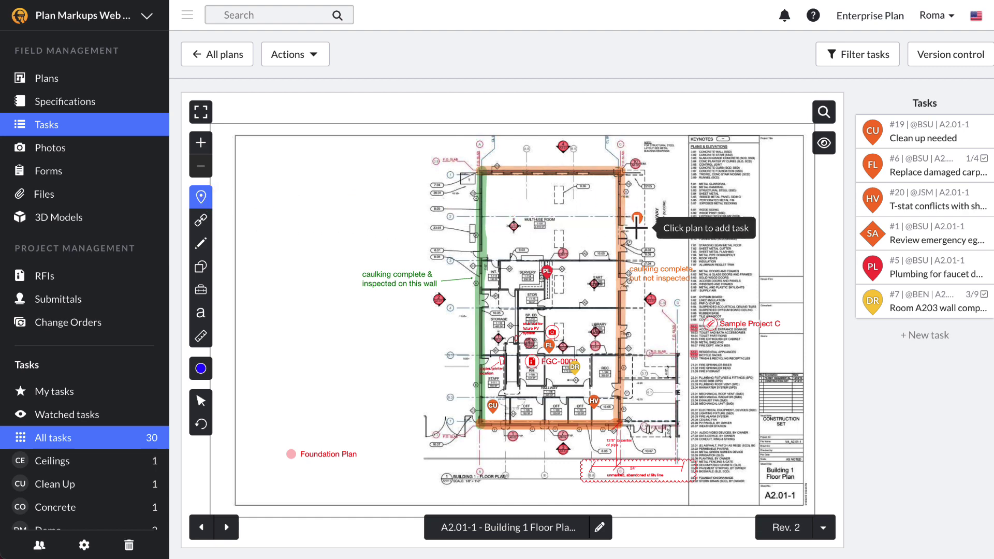
# - Pin a task titled 'wrong fire door installed' by the right wall, then return to the plan
pyautogui.click(644, 212)
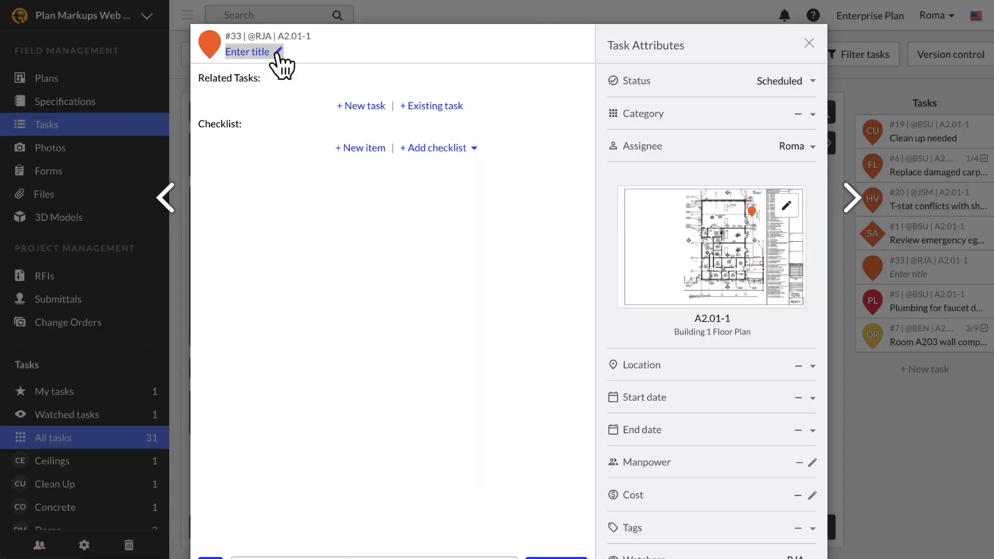
pyautogui.click(276, 53)
pyautogui.write('wrong fire door installed')
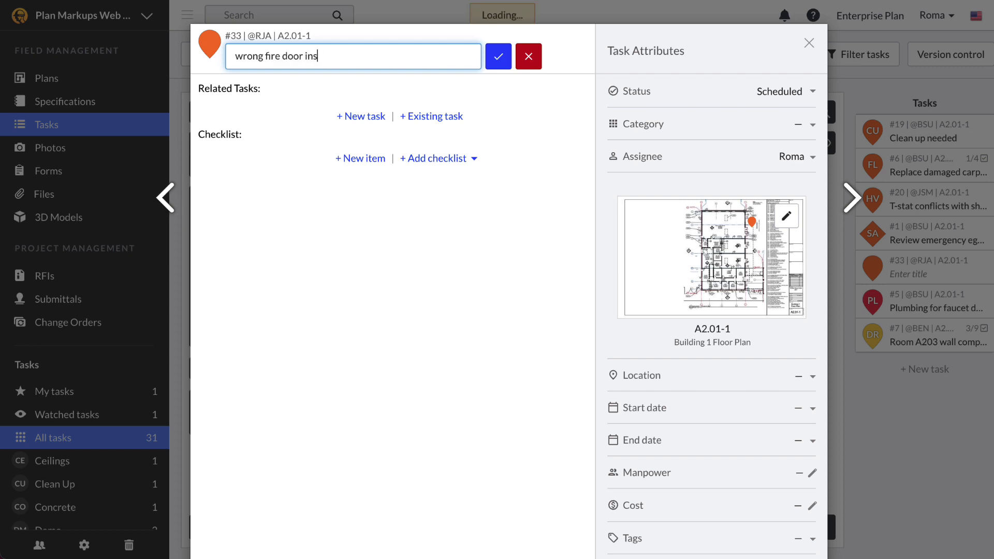
pyautogui.click(505, 61)
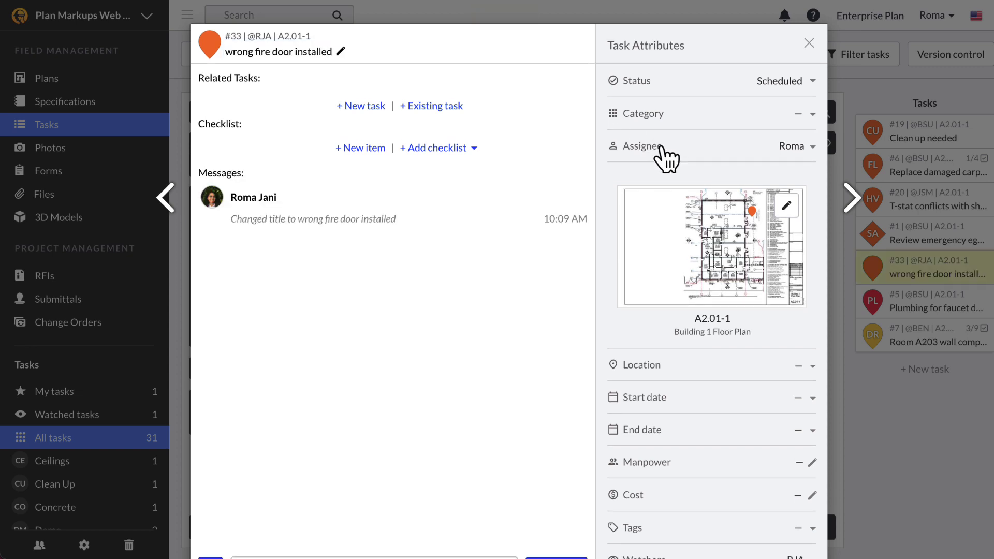
pyautogui.scroll(-1, 664, 151)
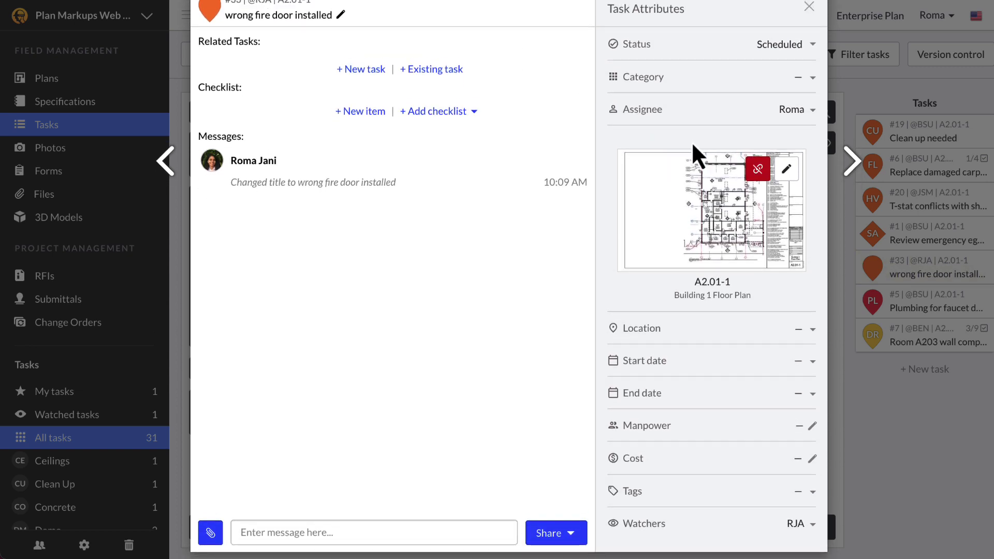
pyautogui.click(809, 6)
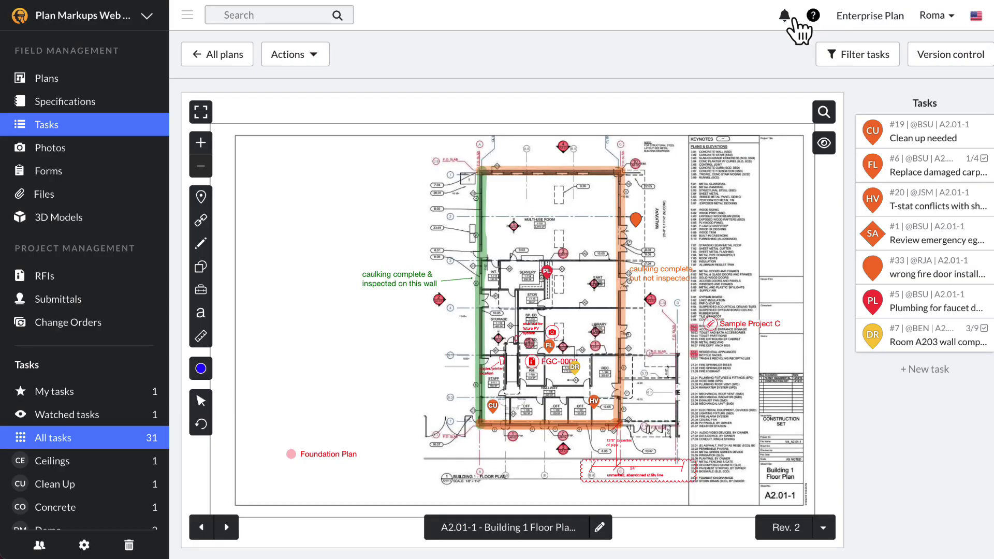
# - Review the hyperlink types and inspect the existing plan links, including the one to A3.01
pyautogui.click(200, 221)
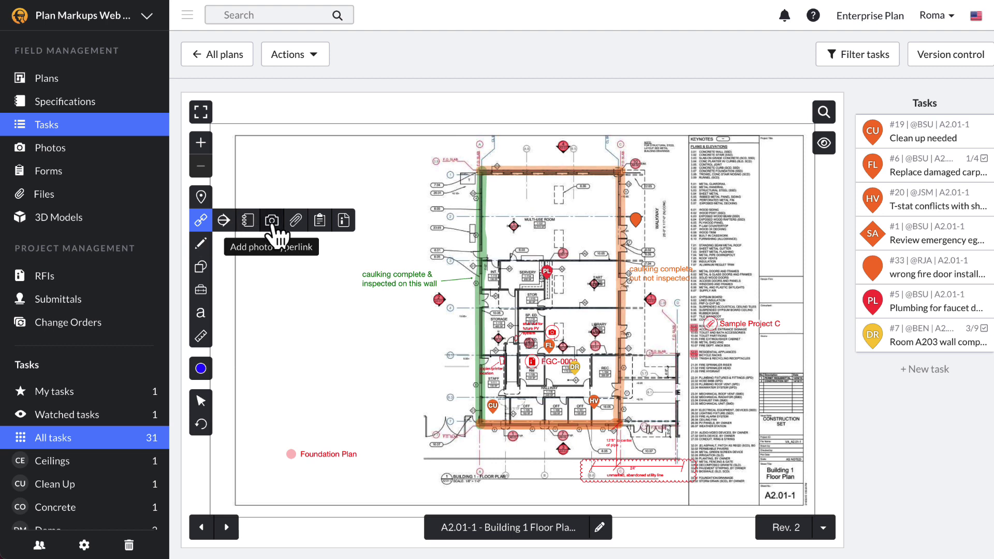
pyautogui.click(344, 223)
pyautogui.click(440, 302)
pyautogui.click(652, 299)
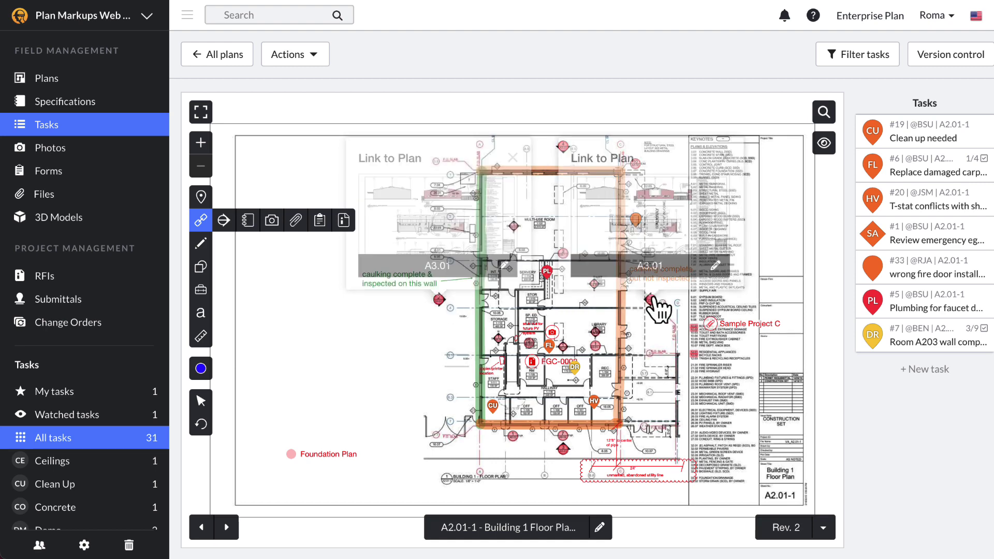
# - Place a plan hyperlink to sheet C1.1 at the lower left, above the Foundation Plan link
pyautogui.click(201, 221)
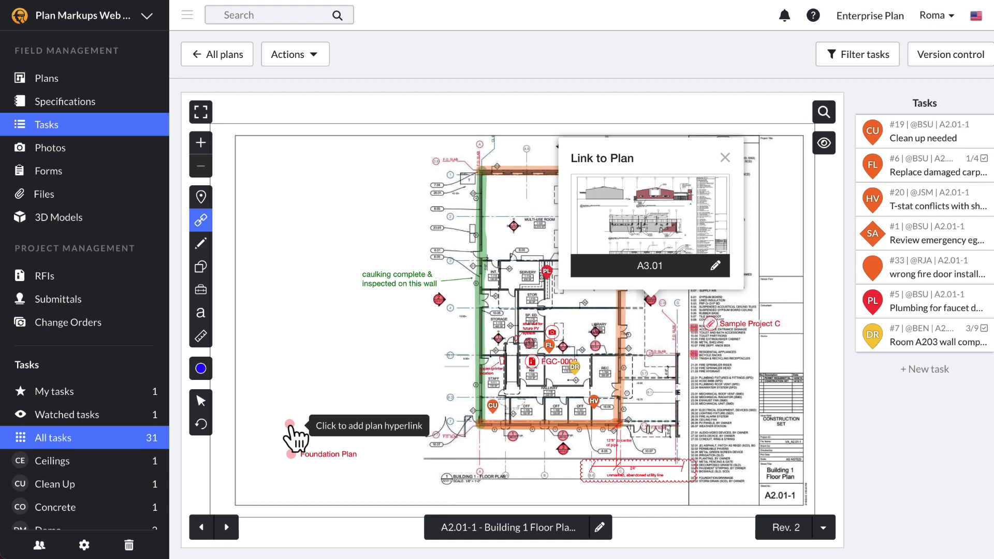
pyautogui.click(290, 424)
pyautogui.click(272, 381)
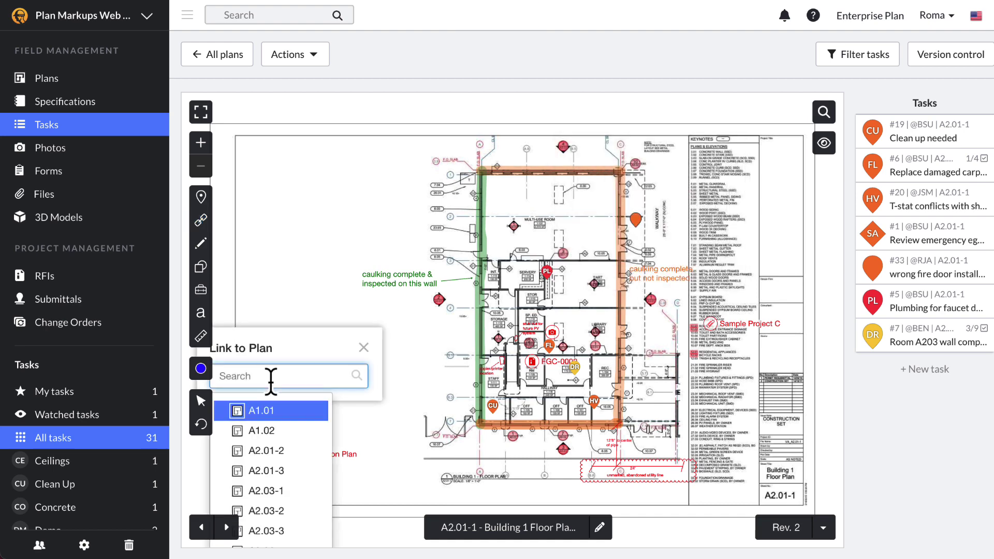
pyautogui.write('C')
pyautogui.click(286, 451)
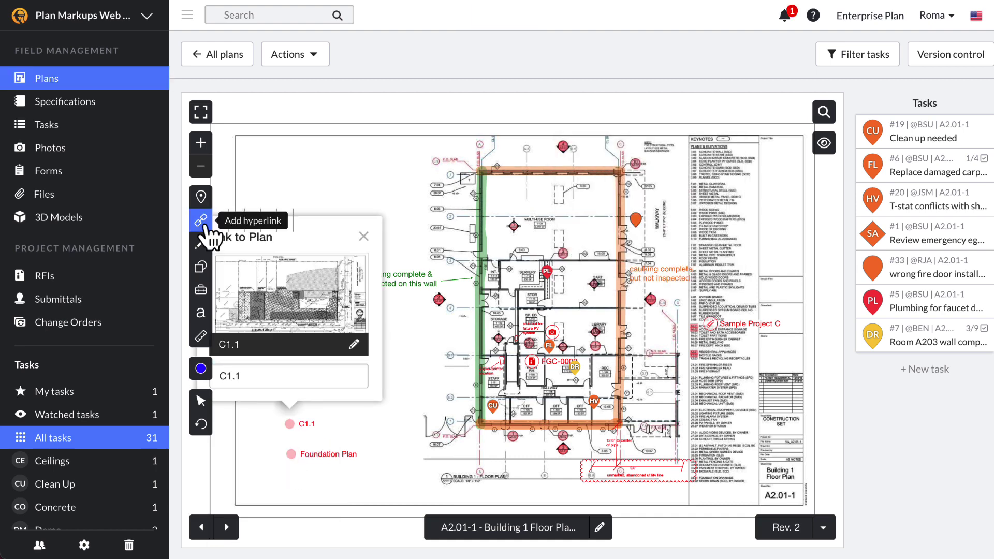
pyautogui.click(201, 221)
pyautogui.click(248, 220)
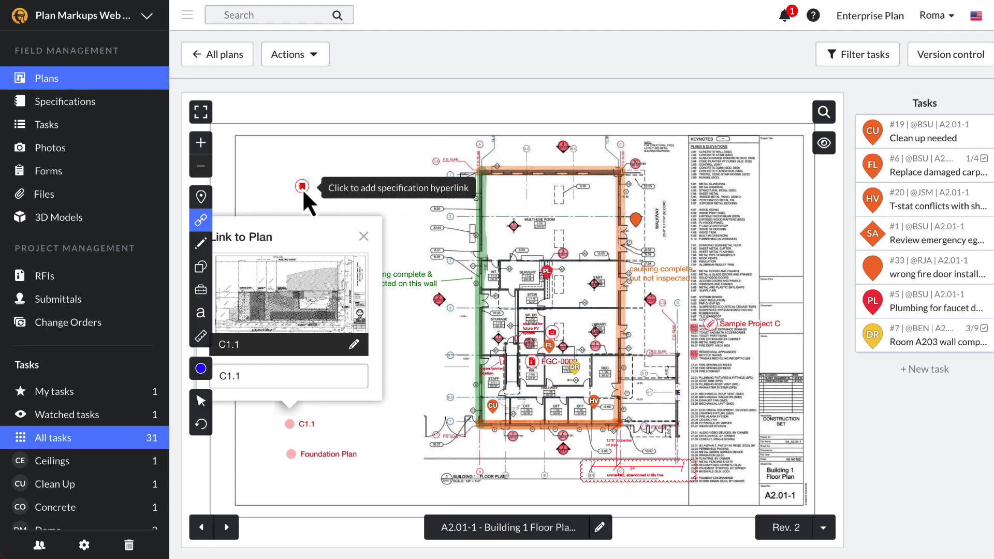
# - Link the upper left to spec 01 78 00 and attach the existing double-door photo inside the building
pyautogui.click(303, 188)
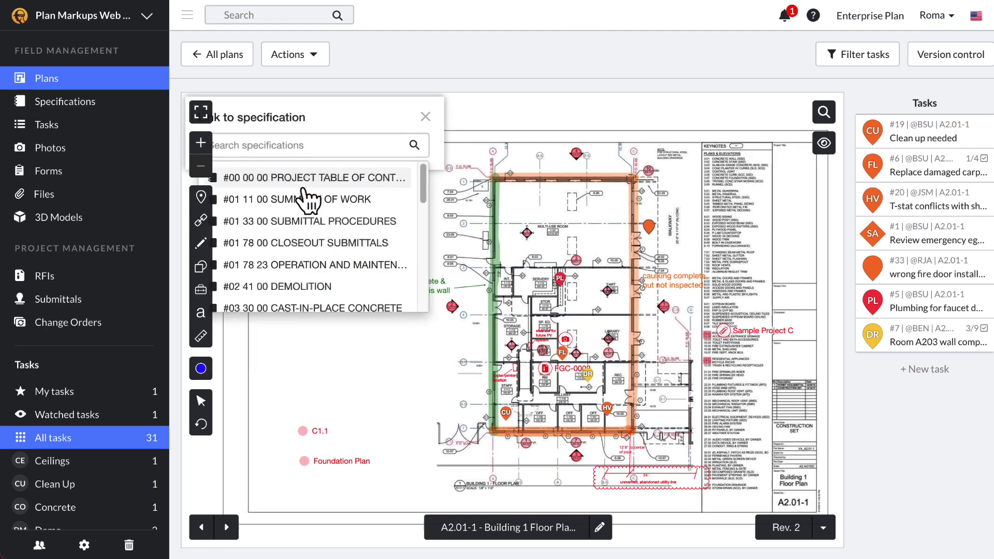
pyautogui.click(322, 242)
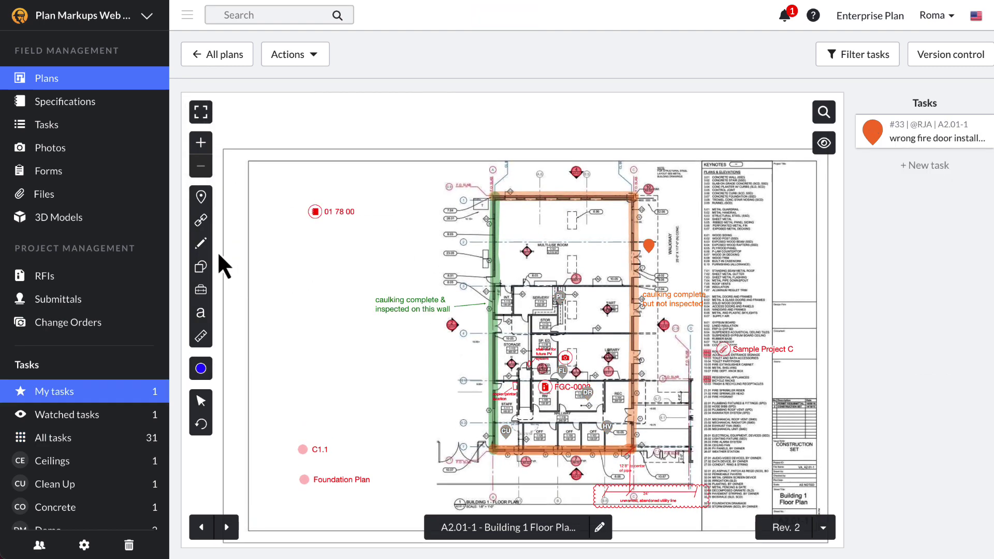
pyautogui.click(201, 221)
pyautogui.click(270, 220)
pyautogui.click(589, 312)
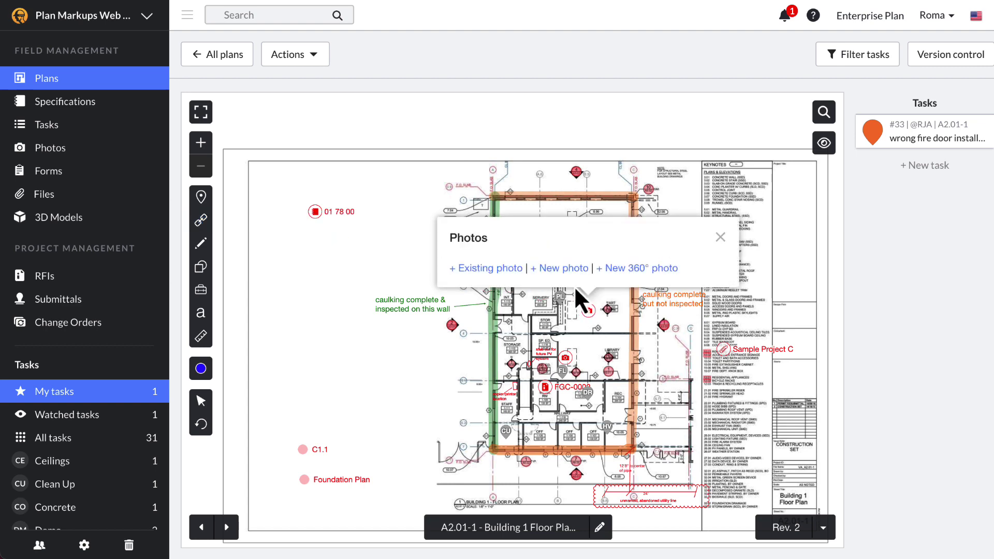
pyautogui.click(506, 273)
pyautogui.click(381, 258)
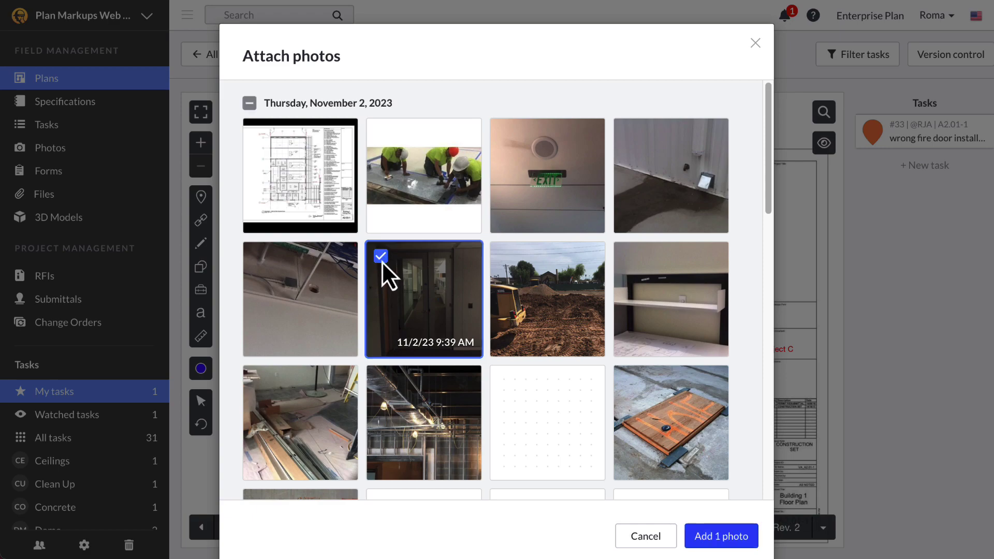
pyautogui.click(697, 538)
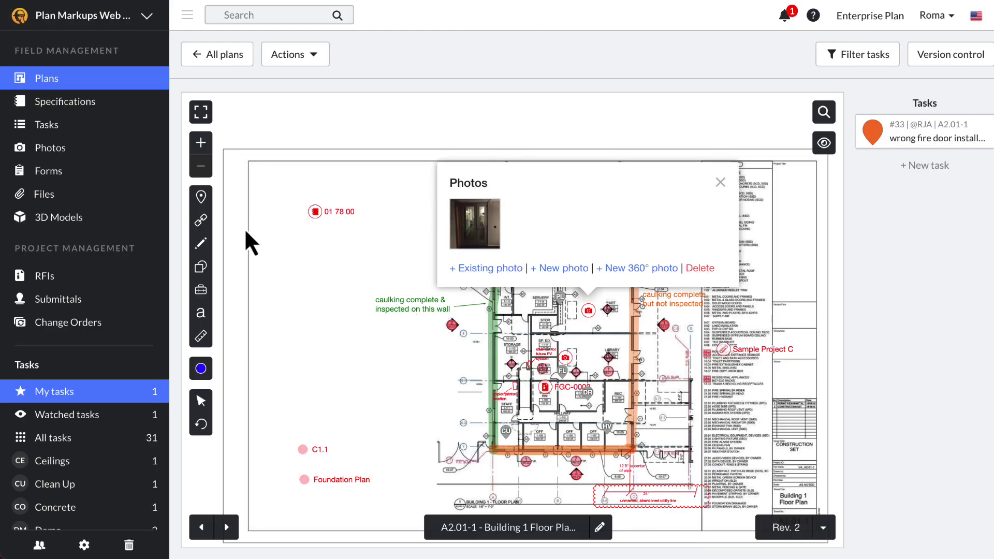
pyautogui.click(202, 222)
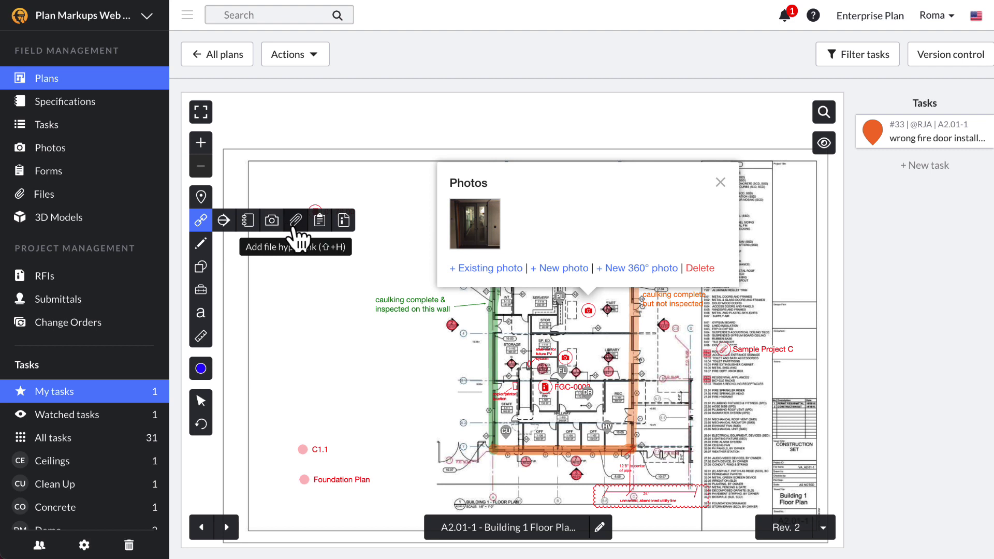
# - Add a file hyperlink to ASK-011 B1 Storage Hardlid.pdf left of the building
pyautogui.click(295, 226)
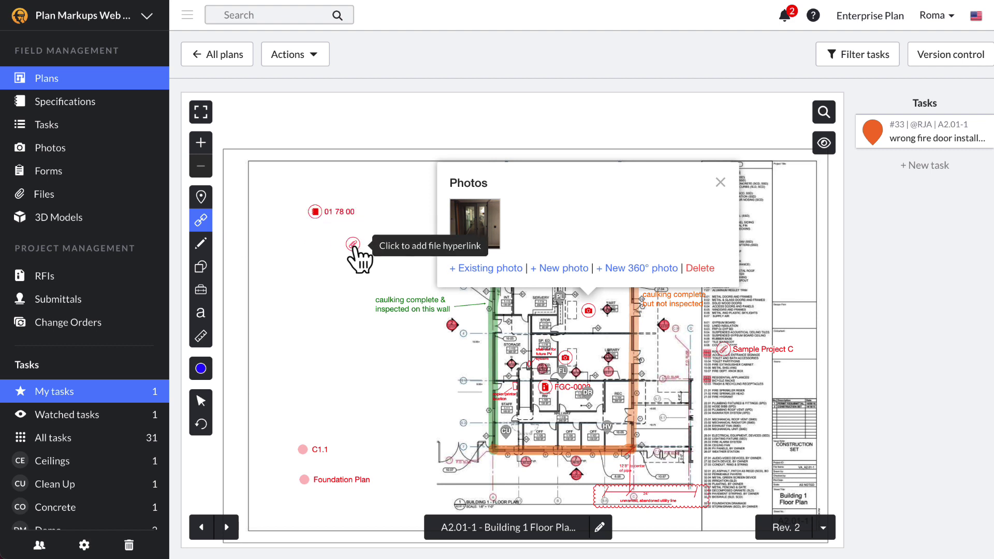
pyautogui.click(353, 248)
pyautogui.click(338, 179)
pyautogui.write('as')
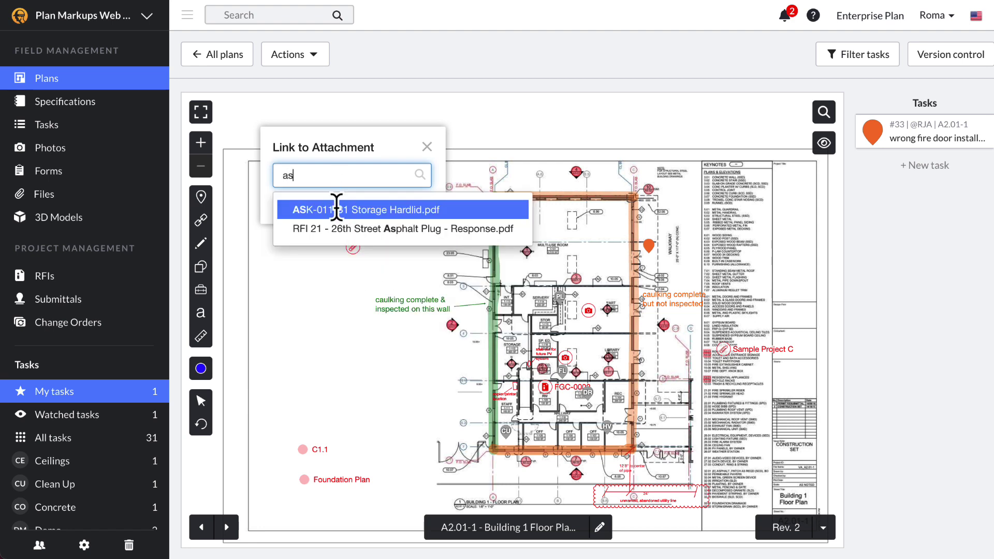
pyautogui.click(334, 212)
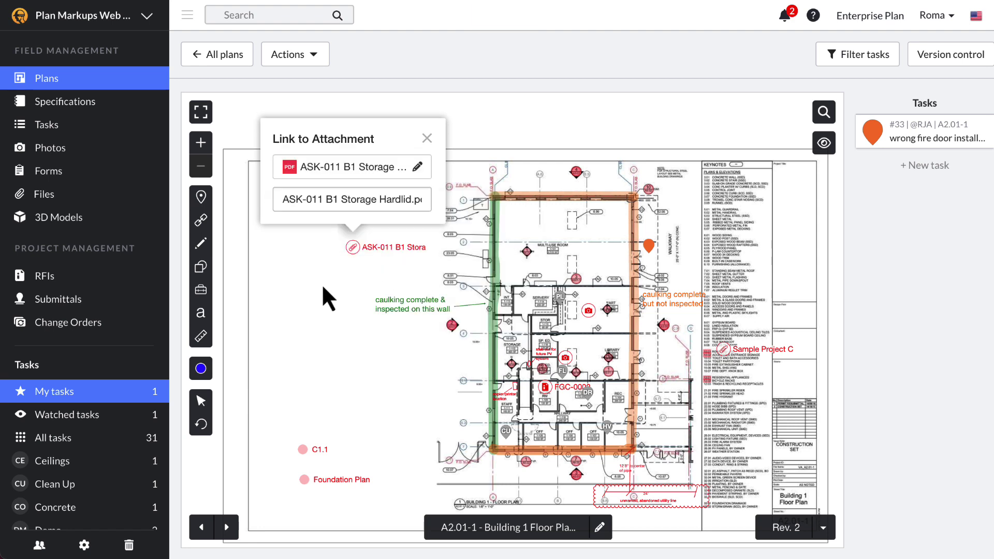
# - Add a form hyperlink to Time & Material Tag #1 left of the building
pyautogui.click(201, 220)
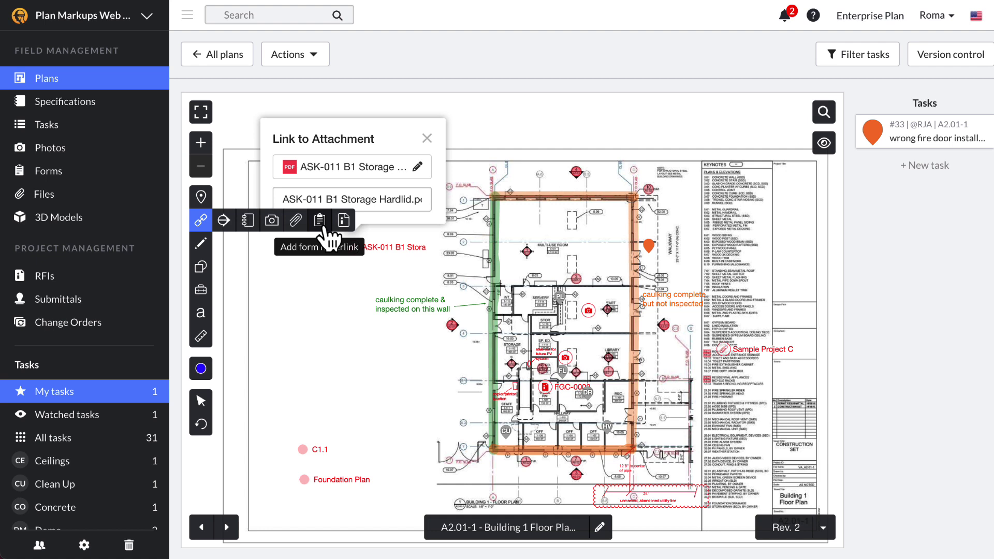
pyautogui.click(321, 223)
pyautogui.click(373, 362)
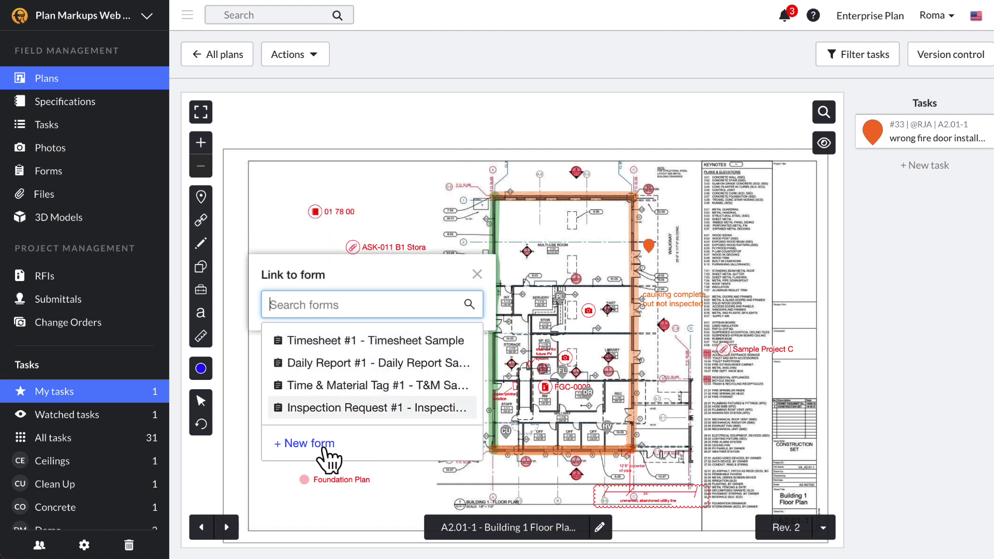
pyautogui.click(327, 396)
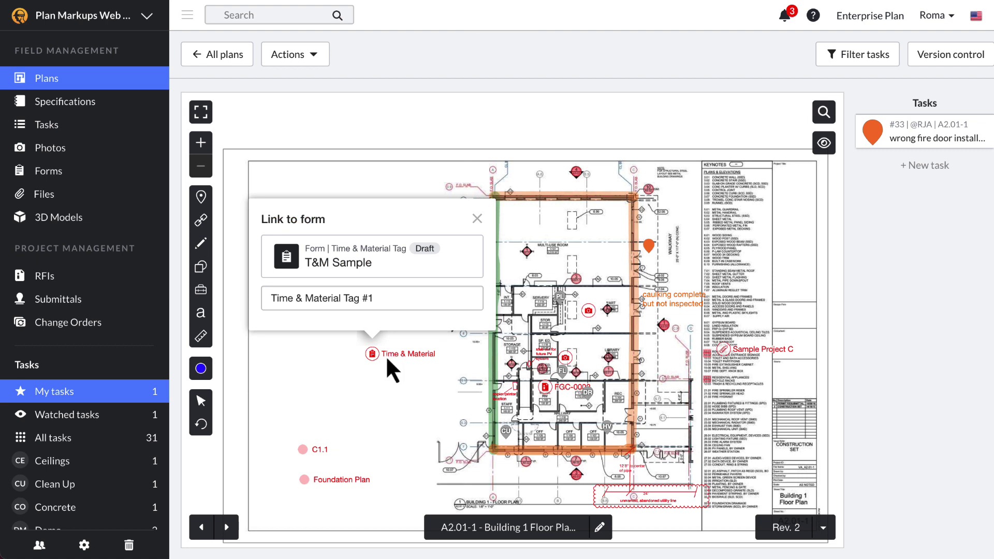
# - Add an RFI hyperlink to FGC-0002 left of the building
pyautogui.click(201, 220)
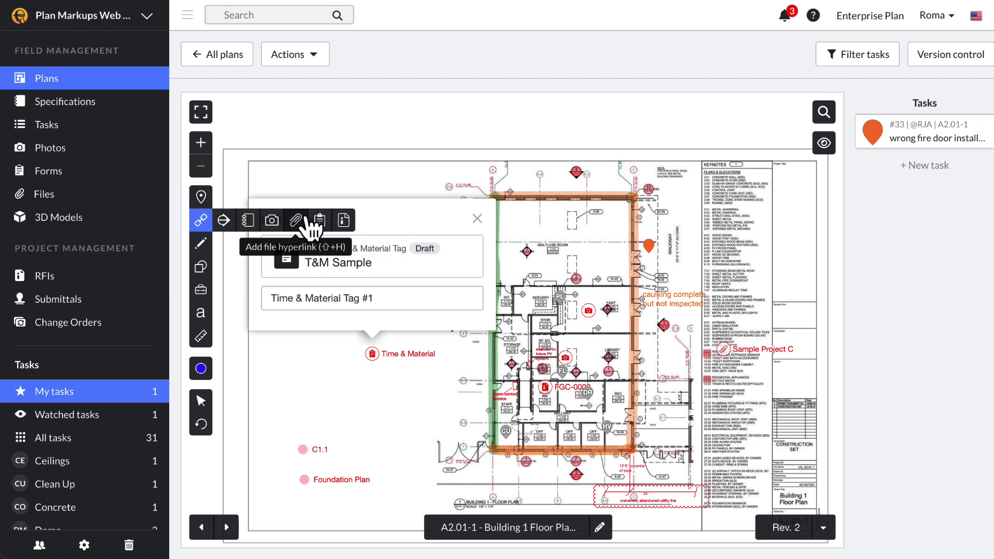
pyautogui.click(342, 222)
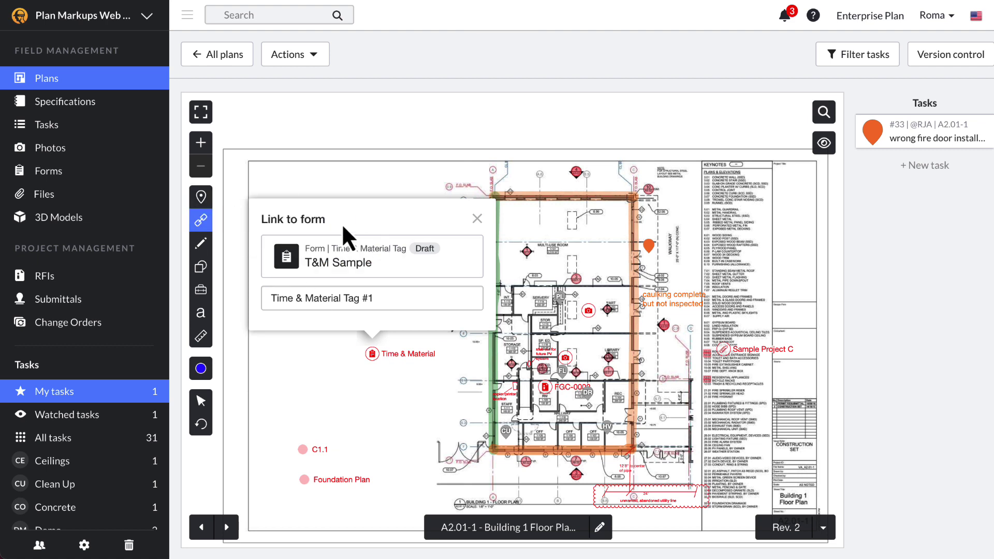
pyautogui.click(425, 394)
pyautogui.click(419, 338)
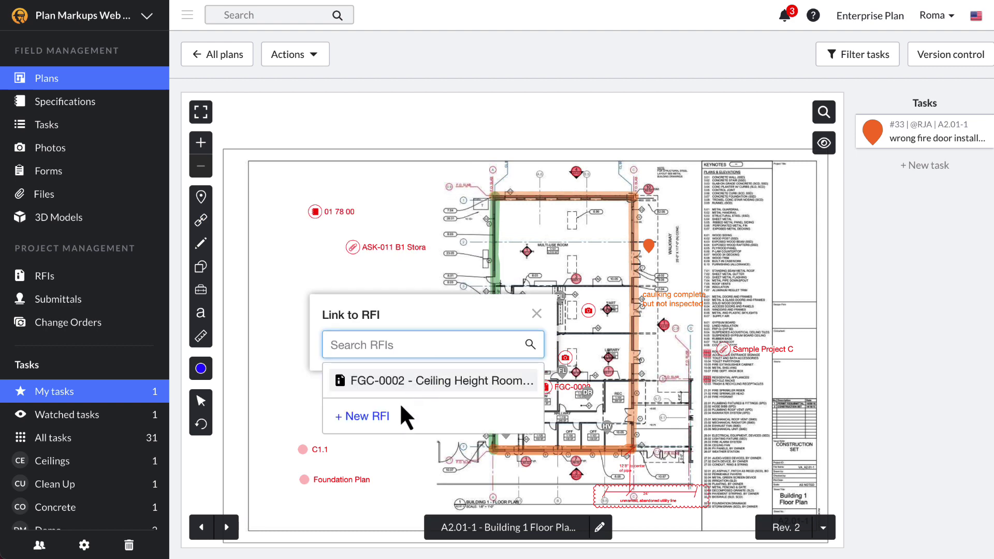
pyautogui.click(437, 385)
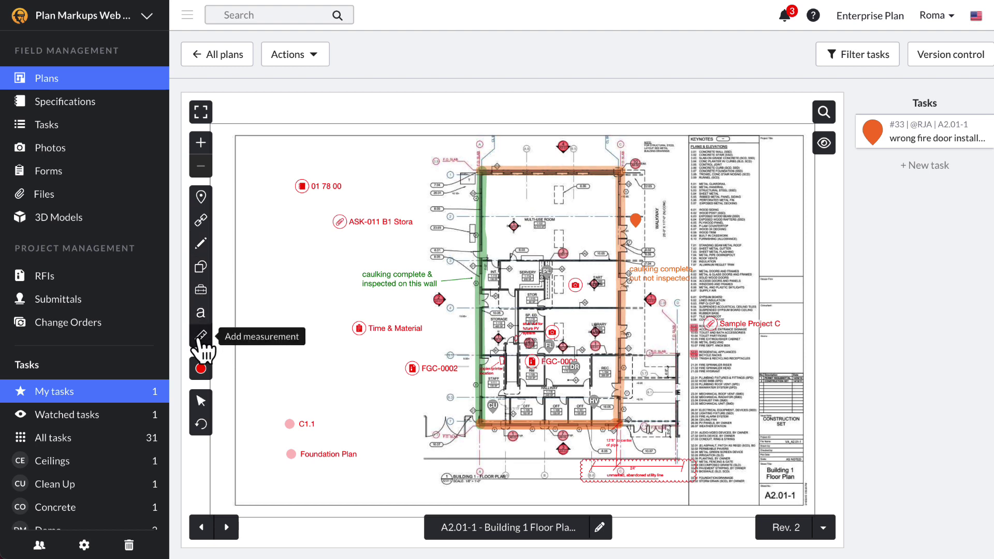
# - Draw a pink large-highlighter stroke left of the building
pyautogui.click(202, 368)
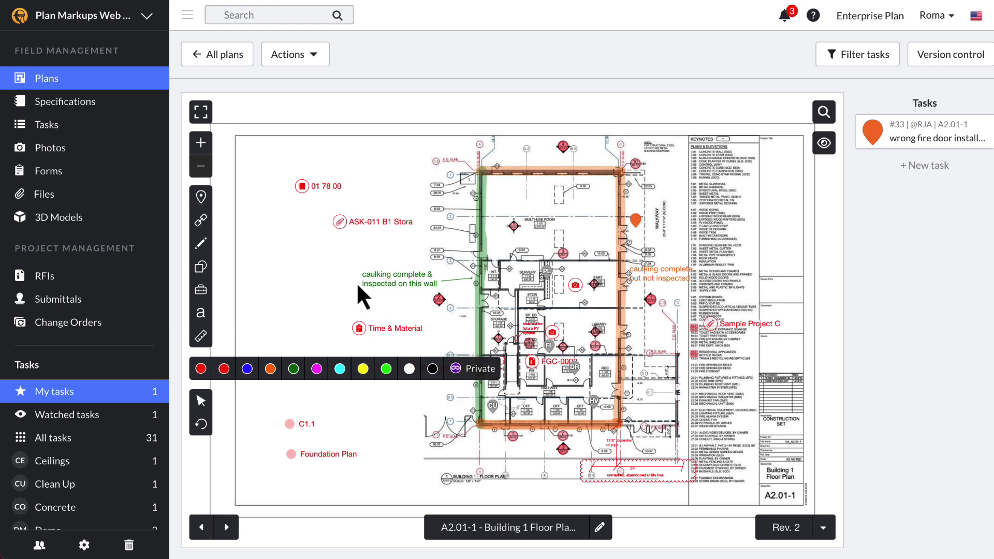
pyautogui.click(210, 249)
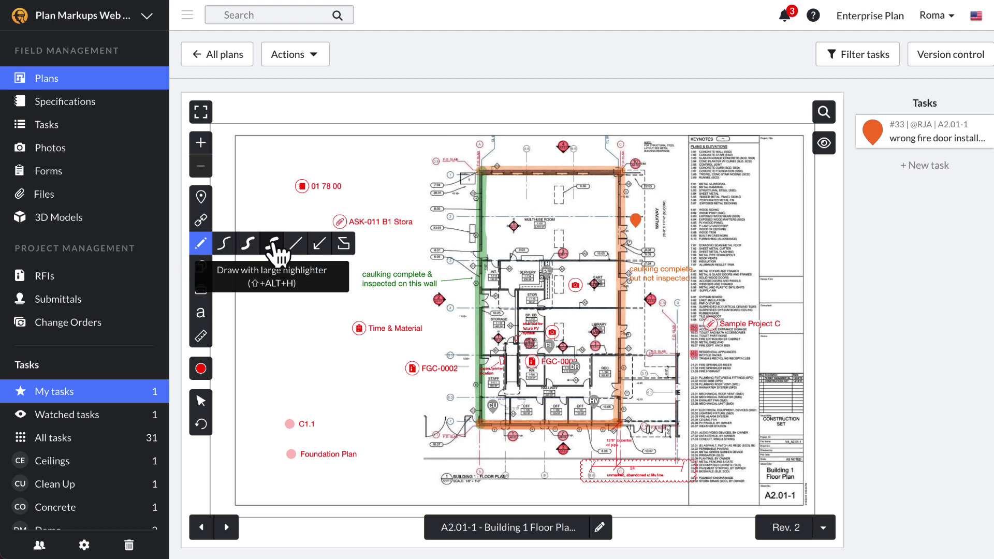
pyautogui.click(282, 249)
pyautogui.moveTo(265, 259); pyautogui.dragTo(417, 257)
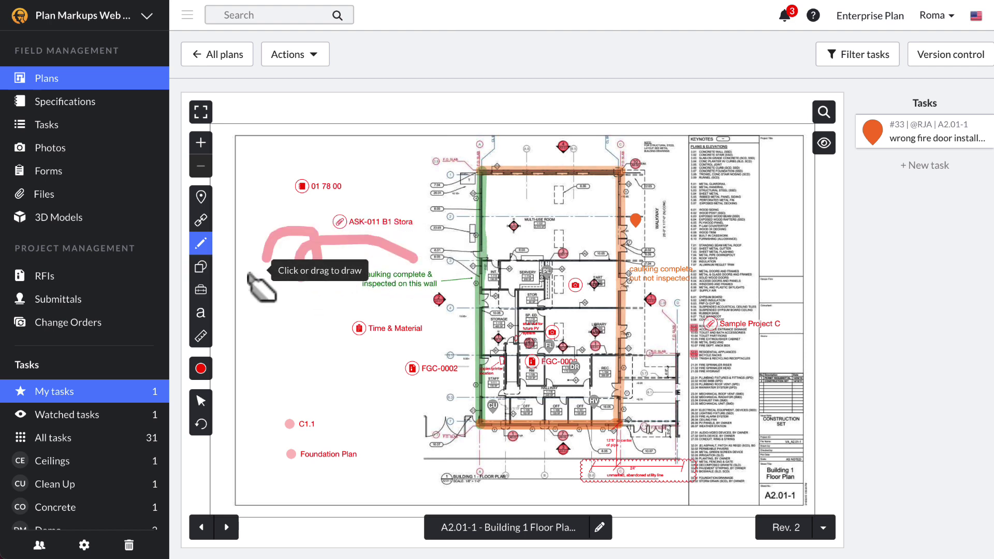
# - Draw a red ellipse beside the Time & Material markup
pyautogui.click(201, 267)
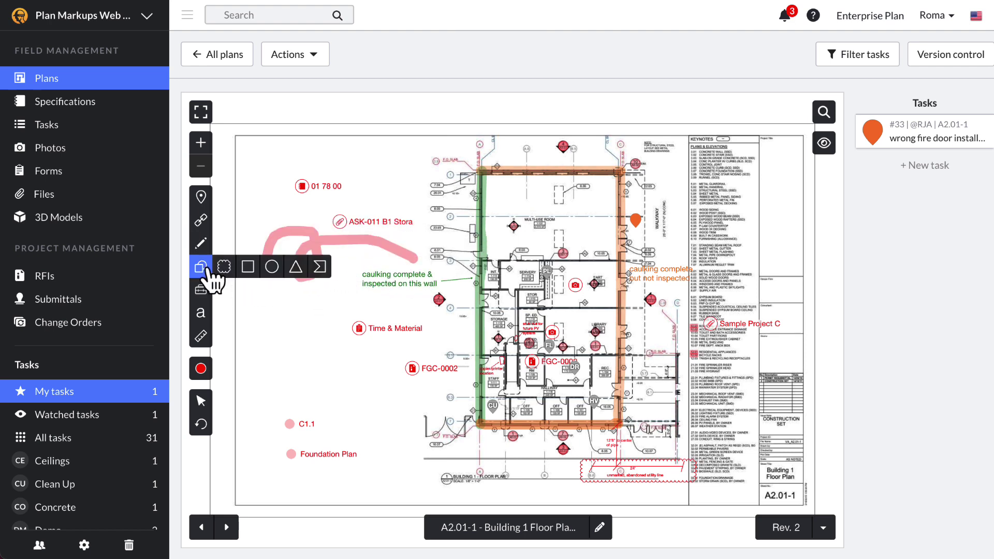
pyautogui.click(273, 268)
pyautogui.moveTo(286, 285)
pyautogui.mouseDown()
pyautogui.moveTo(306, 284)
pyautogui.moveTo(351, 355)
pyautogui.mouseUp()
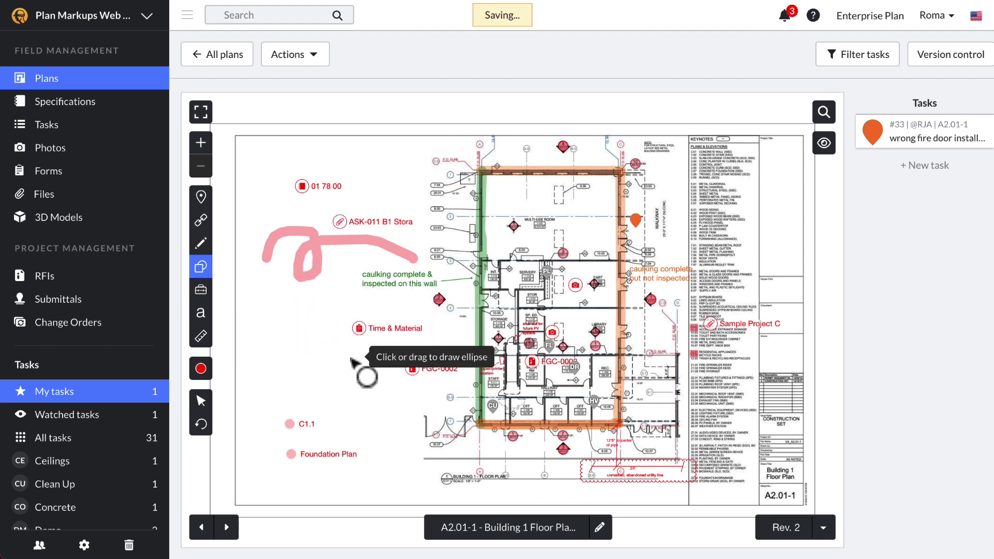
pyautogui.click(200, 290)
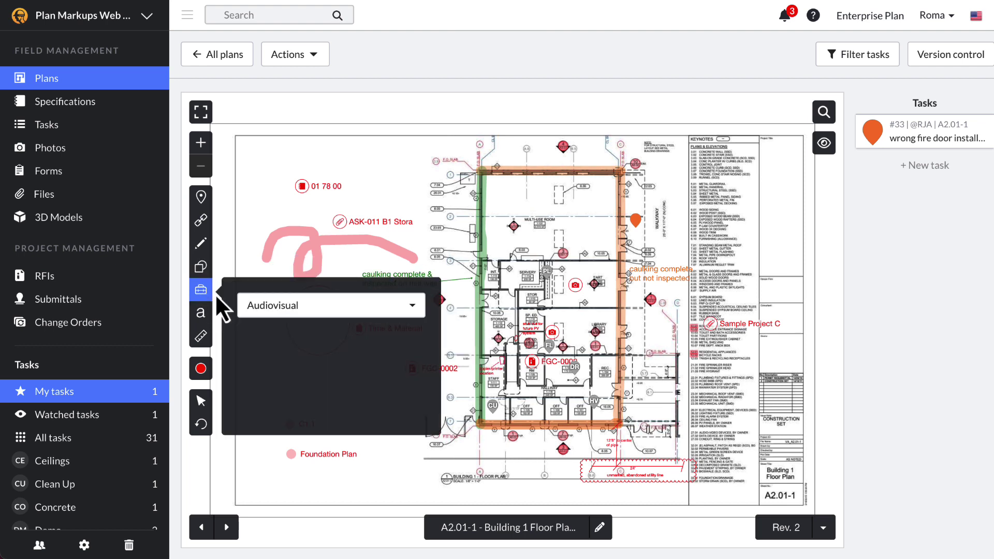
# - Place a solid-dot Fire suppression symbol on the plan
pyautogui.click(300, 310)
pyautogui.click(304, 403)
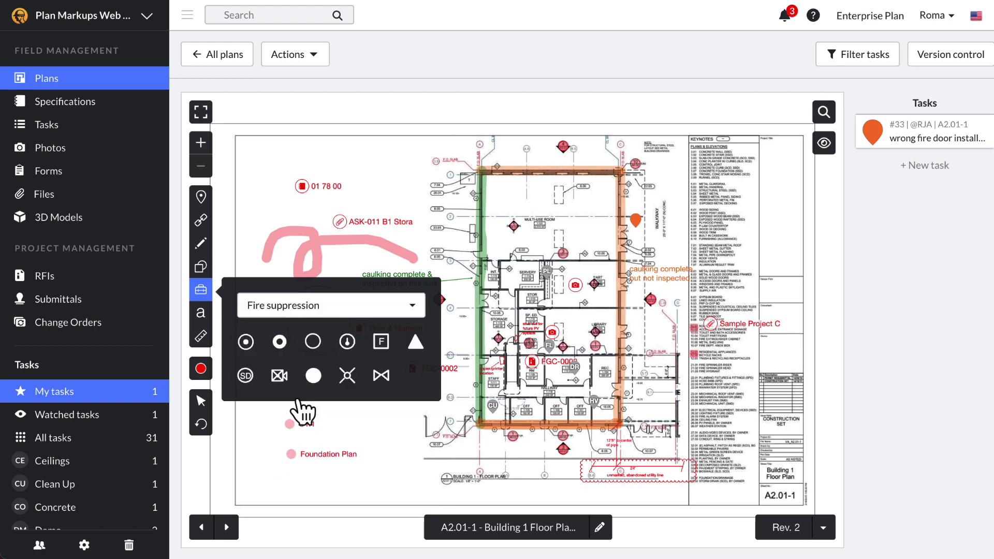
pyautogui.click(309, 377)
pyautogui.scroll(5, 321, 375)
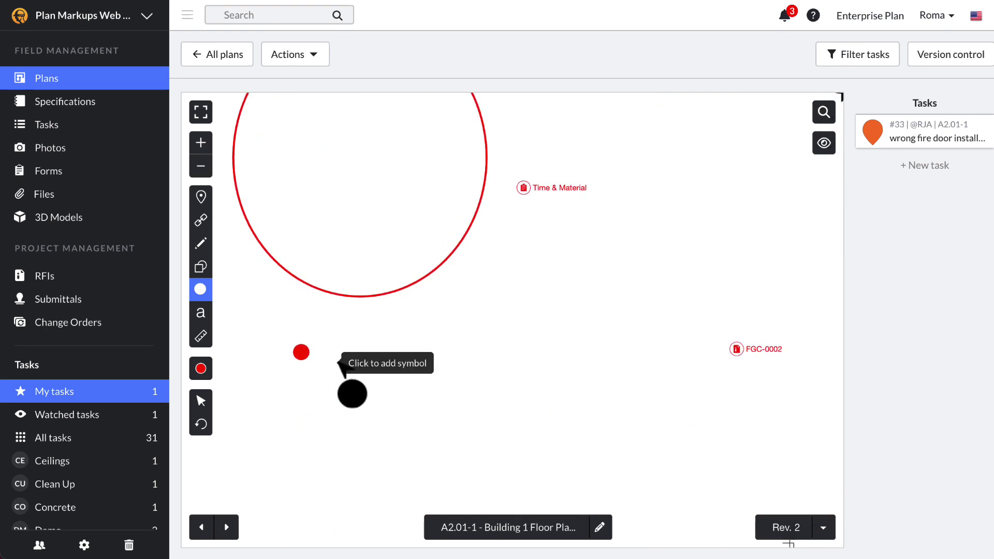
pyautogui.click(544, 323)
# - Add the text note 'confirm dimensions with architect' below the ellipse
pyautogui.click(201, 313)
pyautogui.moveTo(395, 327); pyautogui.dragTo(616, 462)
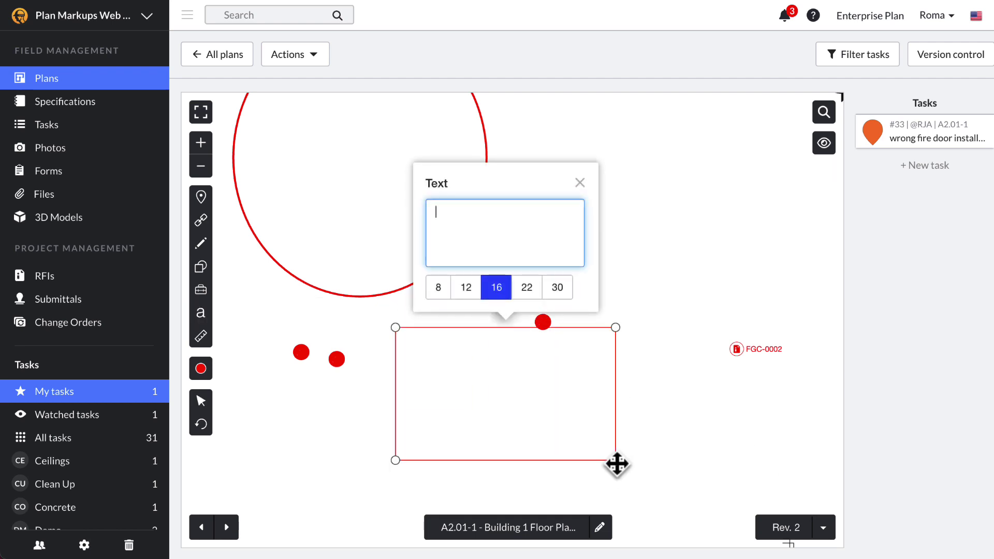
pyautogui.write('confirm dimensions with architect')
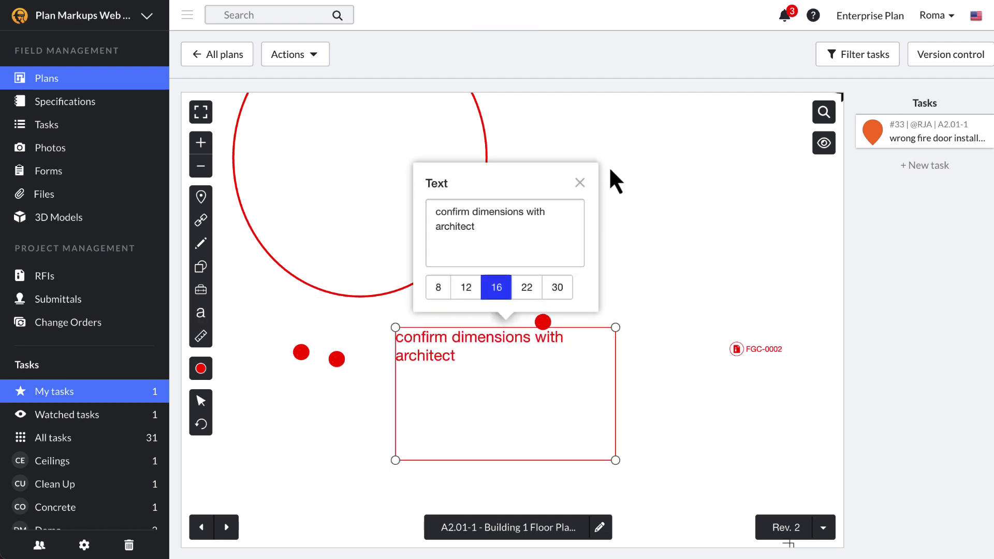
pyautogui.click(580, 183)
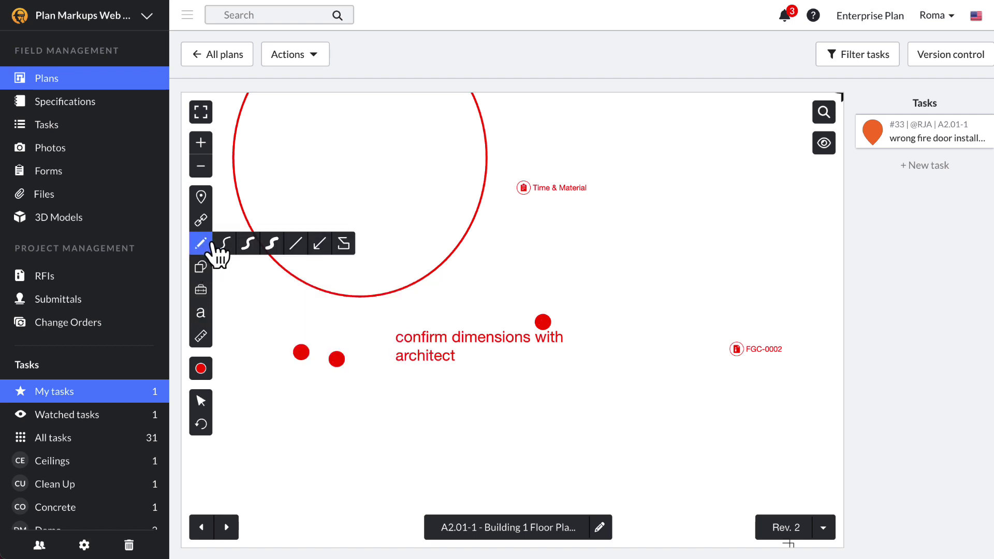
# - Pick the freehand pen, try the Measurement tool, and return to the All plans list
pyautogui.click(220, 244)
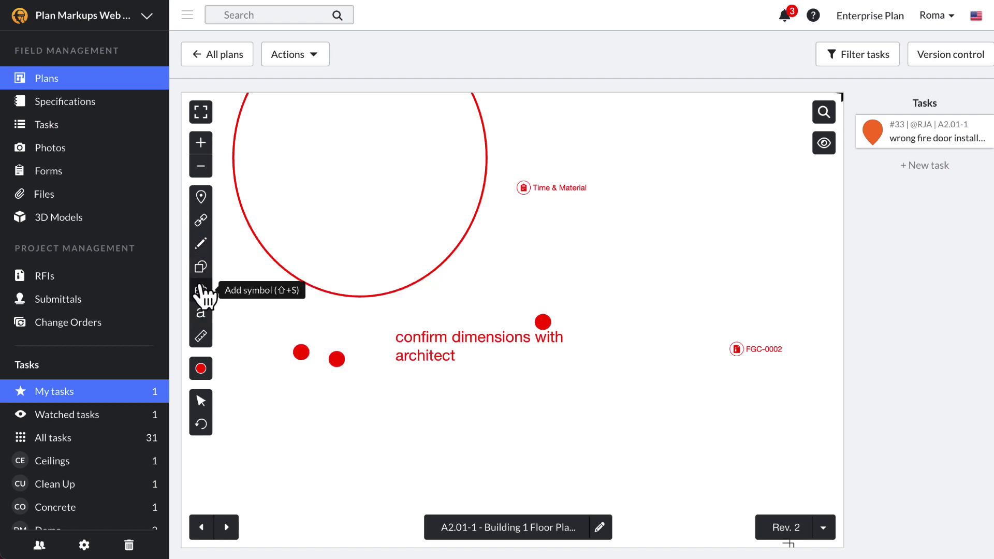
pyautogui.moveTo(204, 288)
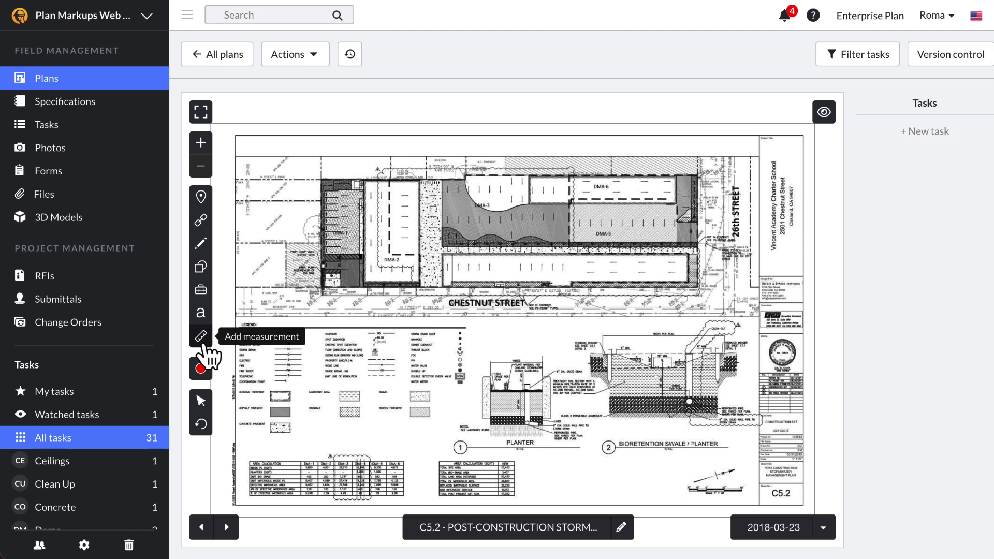
pyautogui.click(203, 342)
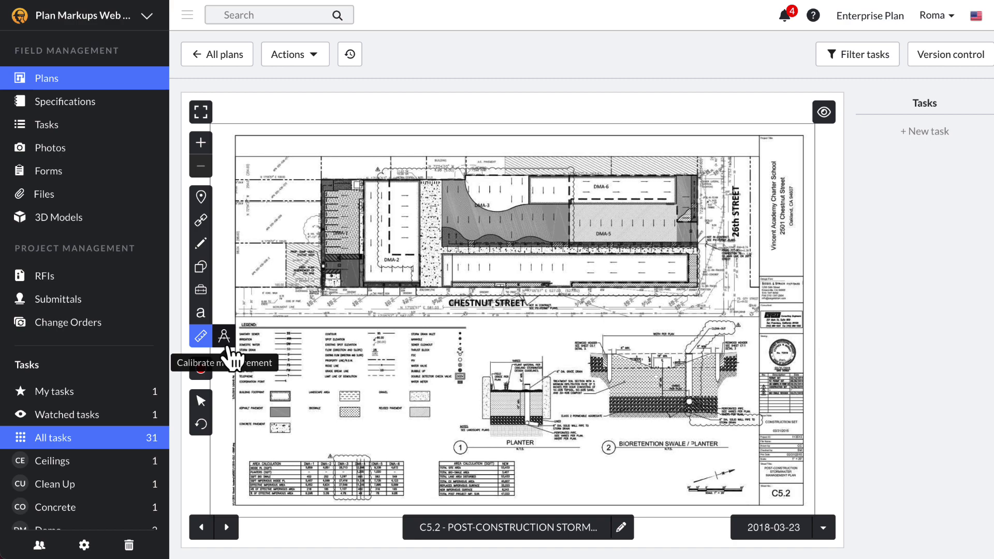
pyautogui.click(226, 61)
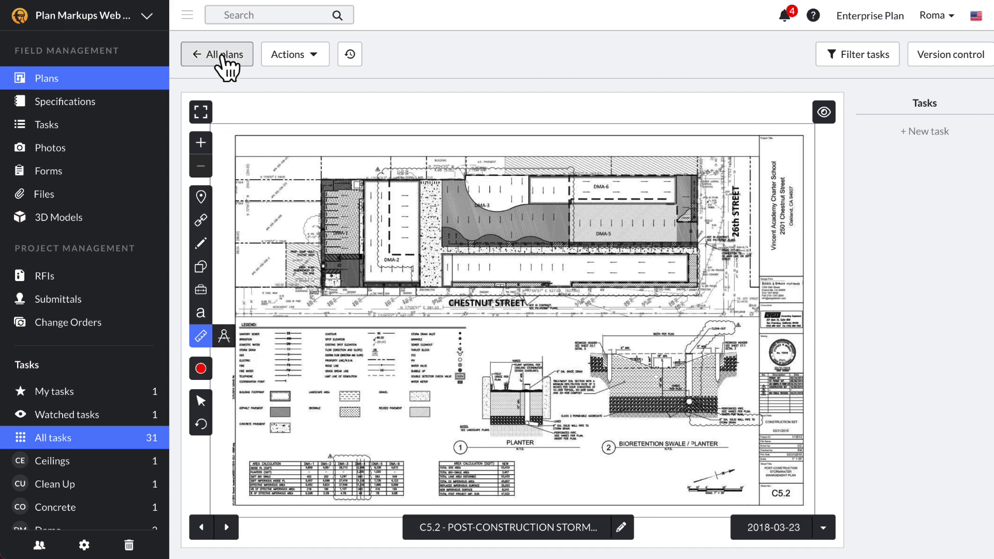
# - Select all 11 plans in 3 Civil, review their batch Set scale override, and reopen C5.2
pyautogui.scroll(-10, 289, 275)
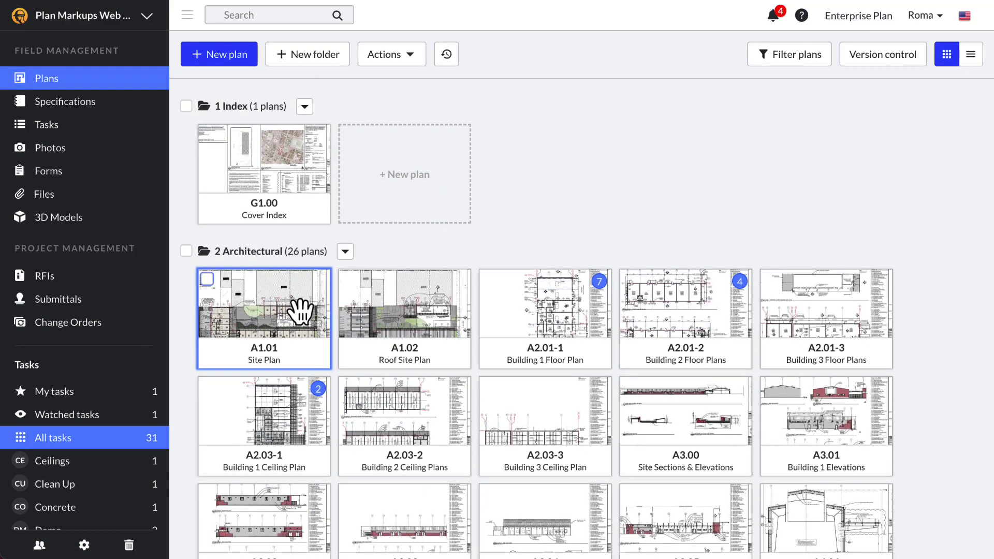
pyautogui.click(186, 346)
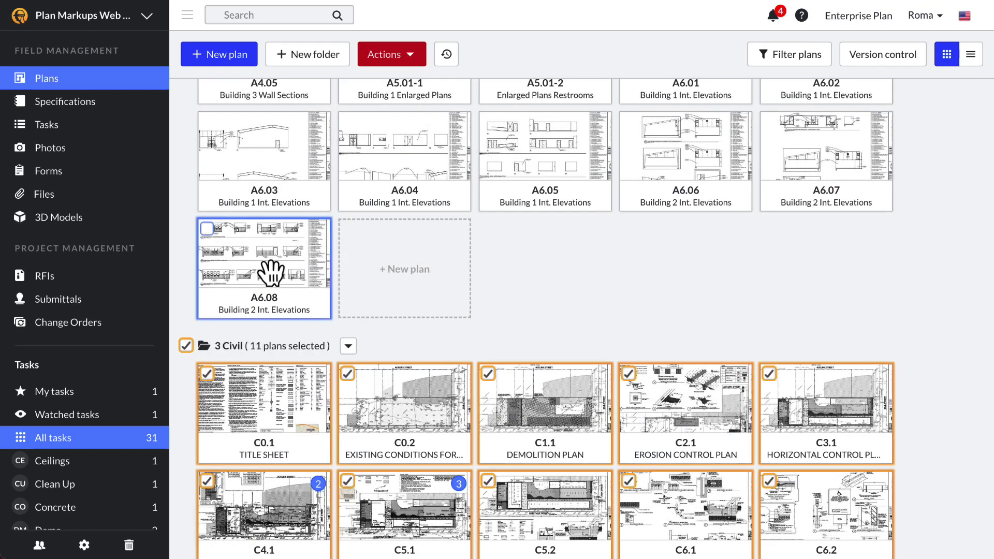
pyautogui.click(392, 58)
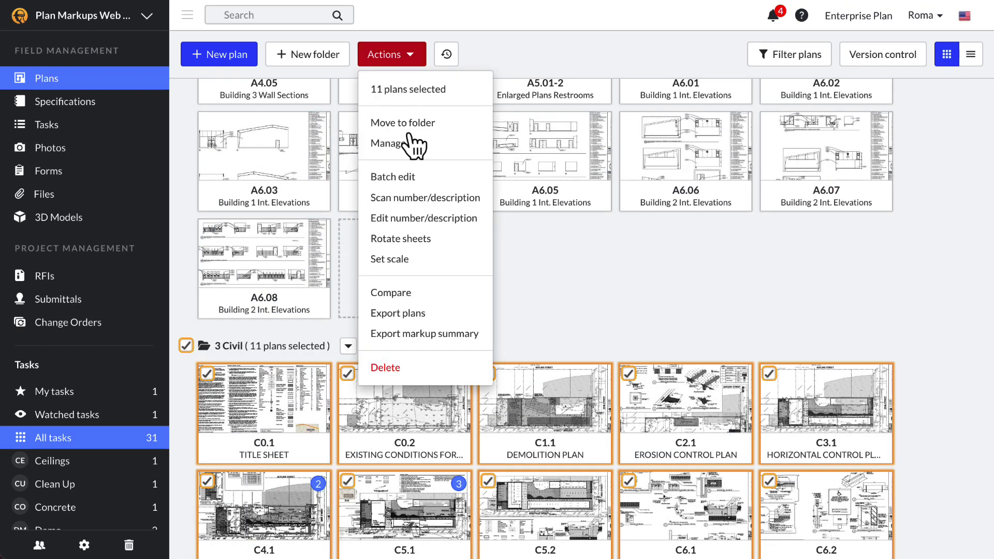
pyautogui.click(426, 258)
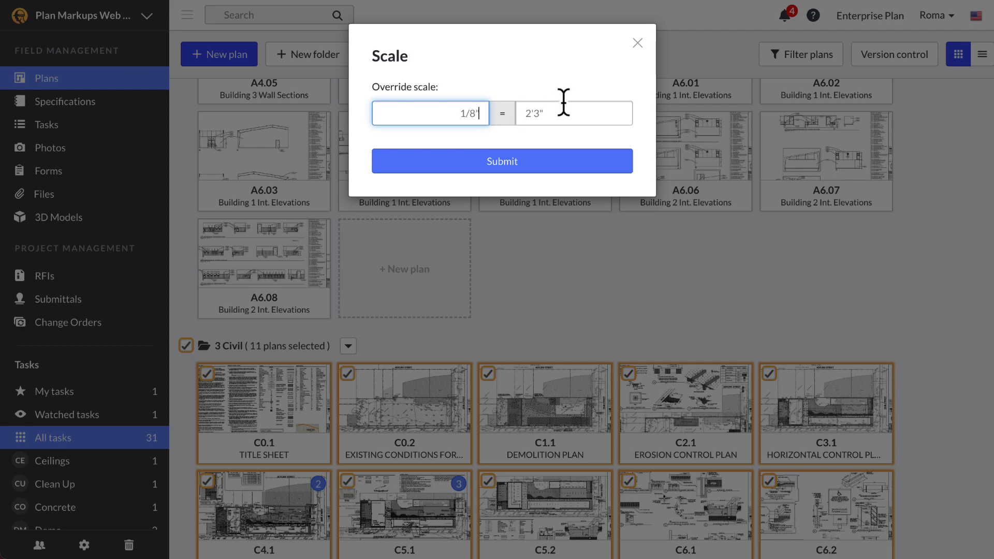
pyautogui.click(638, 42)
pyautogui.scroll(-1, 610, 300)
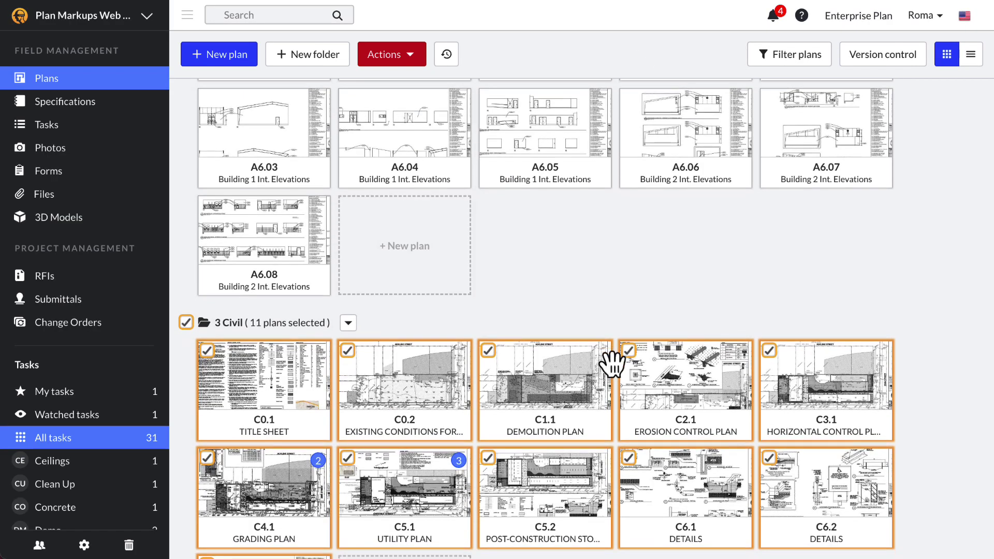
pyautogui.click(536, 512)
pyautogui.scroll(5, 724, 505)
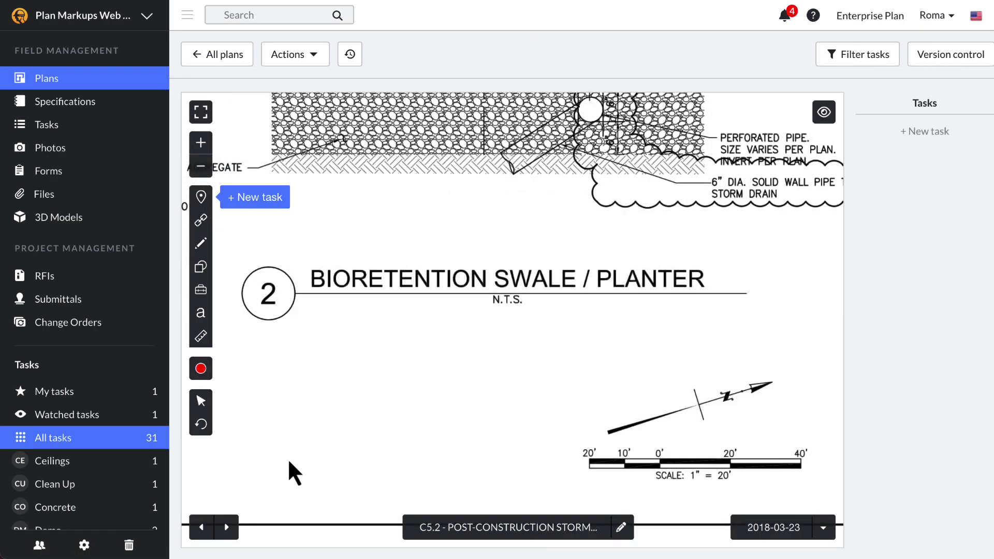
# - Calibrate C5.2 by tracing its graphic scale bar as 20'
pyautogui.click(203, 342)
pyautogui.click(224, 335)
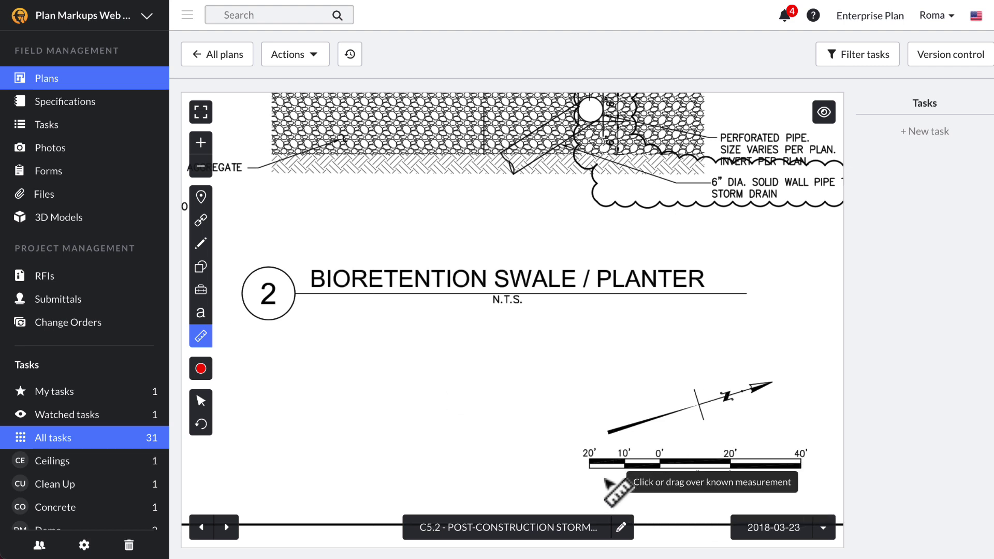
pyautogui.moveTo(591, 464); pyautogui.dragTo(801, 465)
pyautogui.write("20'")
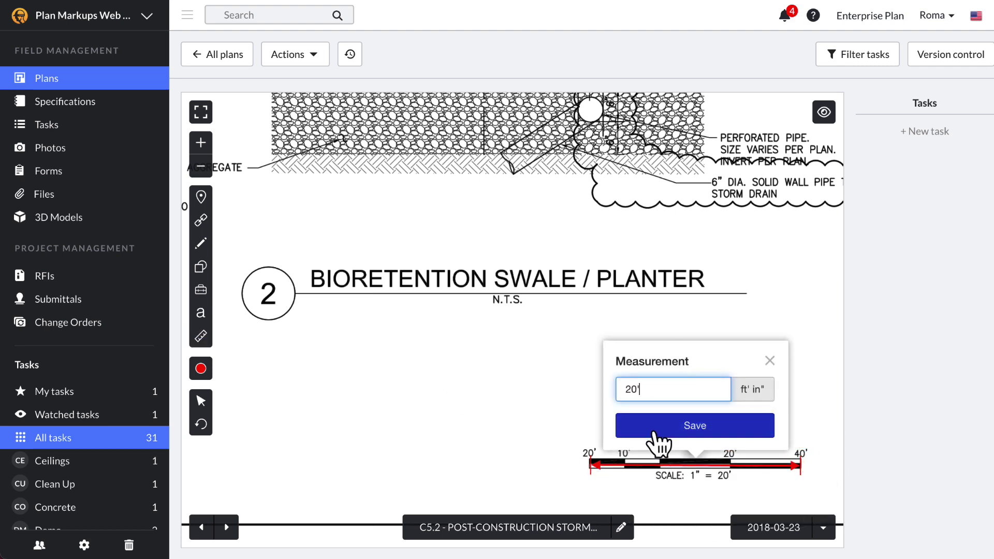
pyautogui.click(658, 437)
pyautogui.moveTo(205, 345)
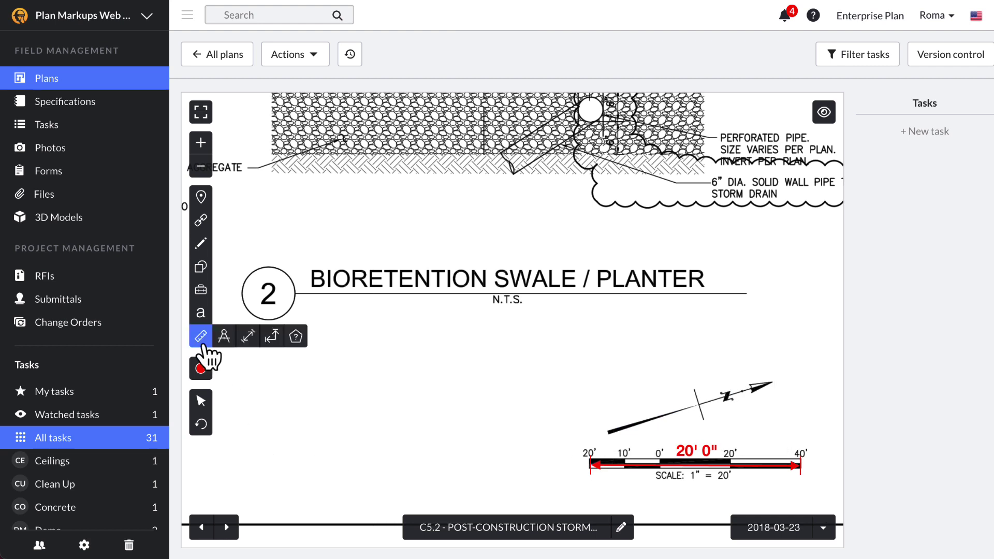
# - Start an area measurement on C5.2, then restart it after a stray first point
pyautogui.click(297, 336)
pyautogui.scroll(-3, 299, 355)
pyautogui.click(360, 250)
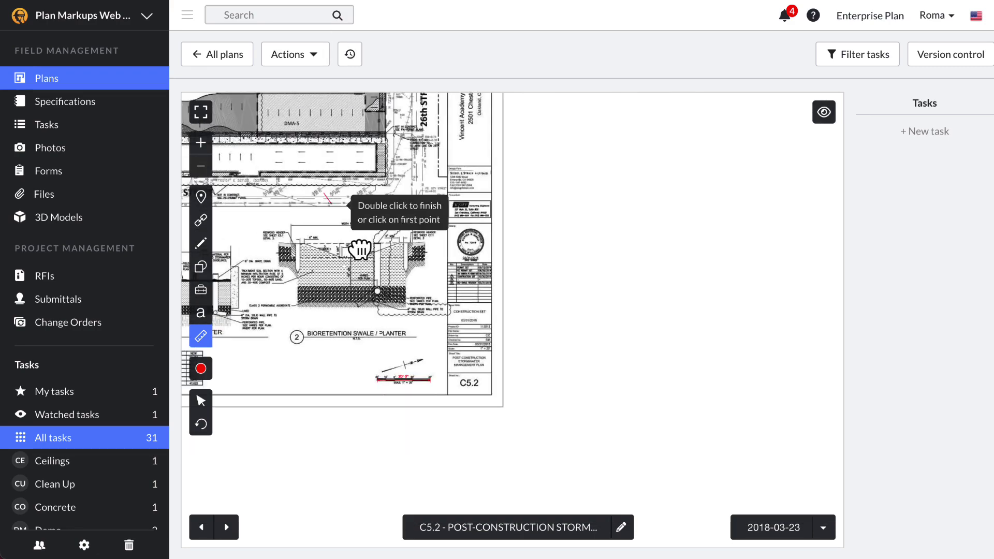
pyautogui.scroll(5, 515, 368)
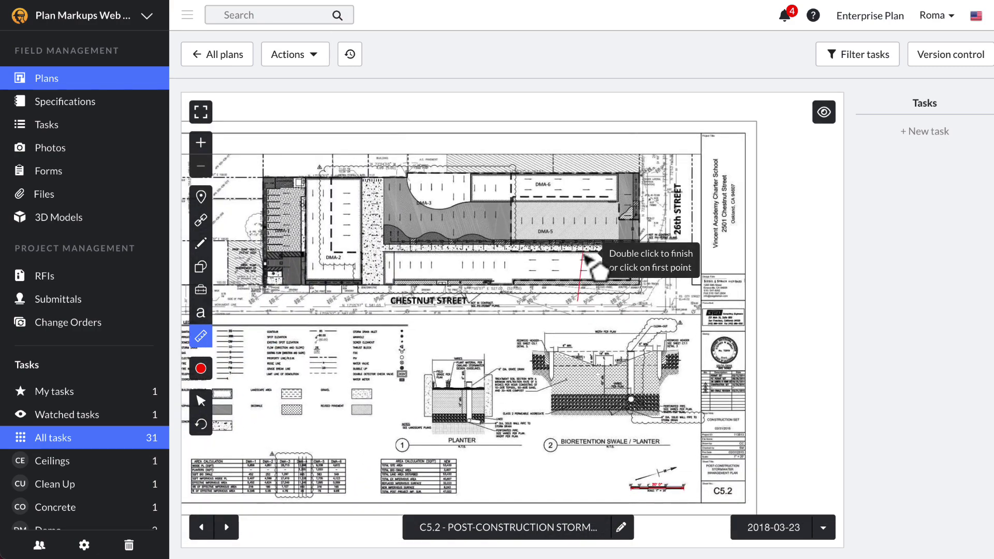
pyautogui.click(201, 336)
pyautogui.click(298, 337)
pyautogui.scroll(3, 424, 178)
# - Outline the drainage zones by DMA-3 to create the 3205.99 ft² area measurement
pyautogui.click(236, 177)
pyautogui.click(391, 168)
pyautogui.click(598, 168)
pyautogui.click(598, 322)
pyautogui.click(832, 325)
pyautogui.click(831, 382)
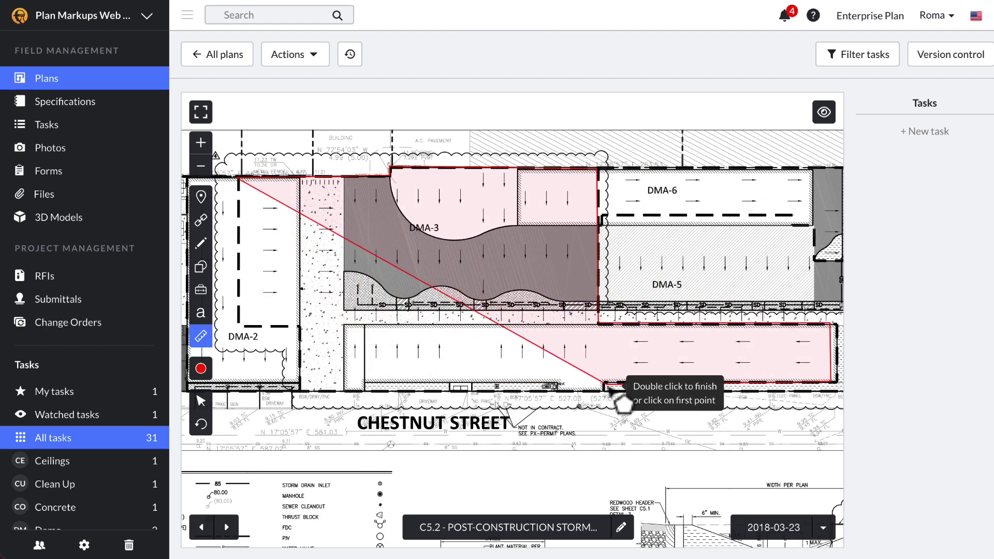
pyautogui.doubleClick(242, 332)
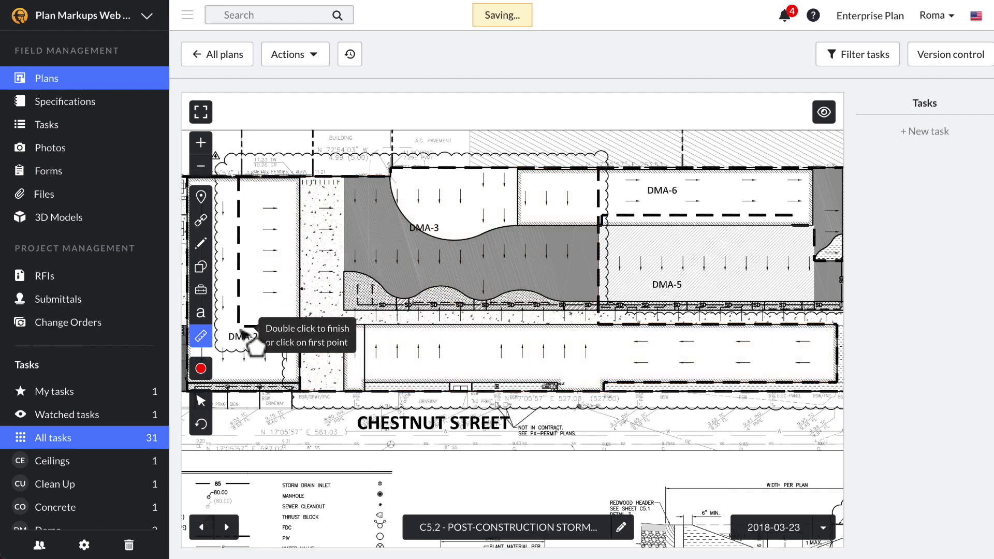
# - Measure the 9' 7-5/8" multi-line distance along the planter's drain pipe
pyautogui.scroll(-2, 506, 311)
pyautogui.scroll(5, 506, 310)
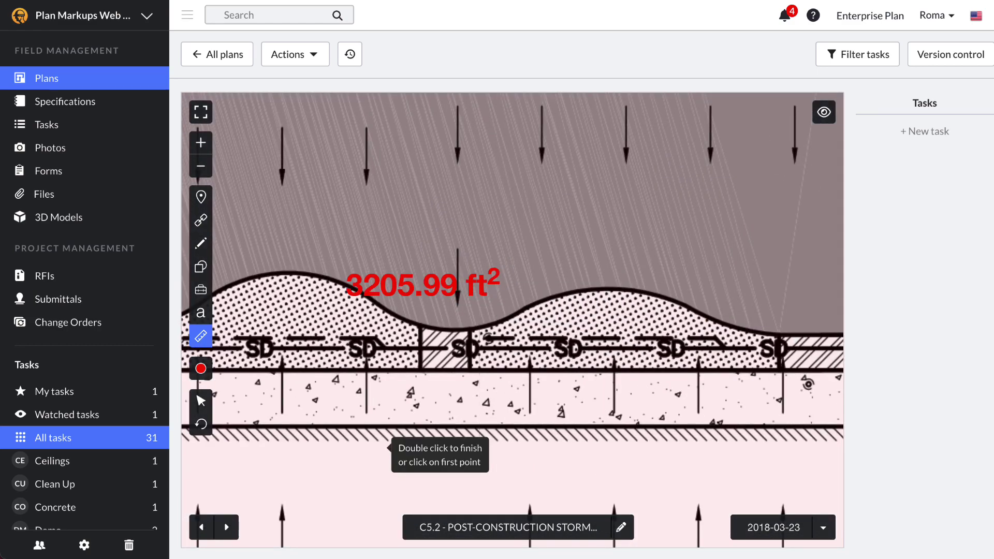
pyautogui.click(201, 336)
pyautogui.scroll(-3, 356, 493)
pyautogui.scroll(5, 355, 493)
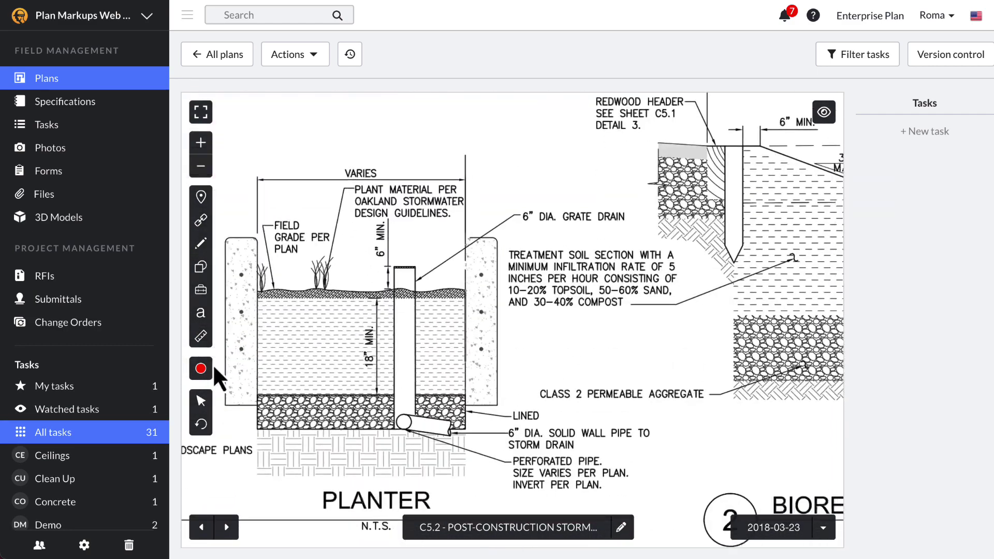
pyautogui.click(394, 268)
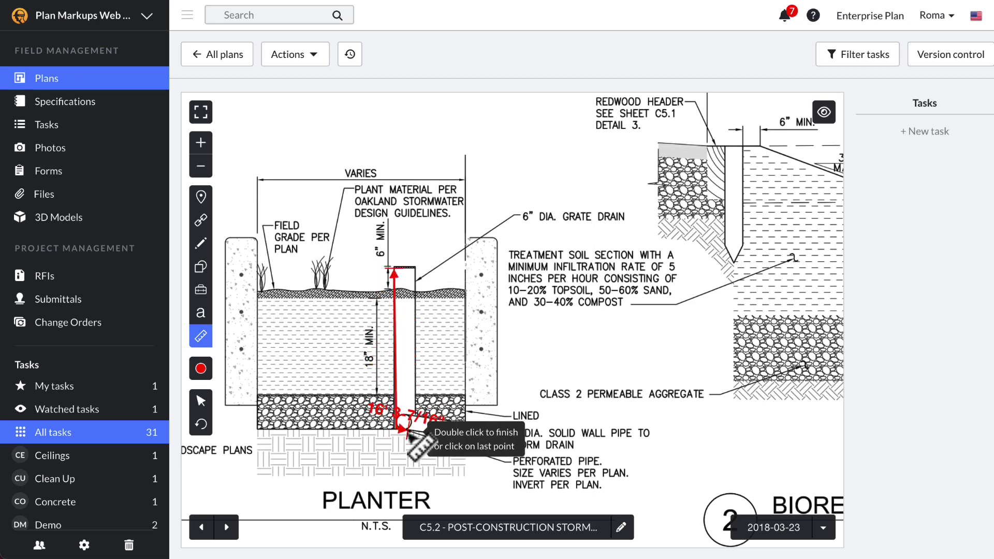
pyautogui.doubleClick(402, 429)
# - Turn measuring off and back on again
pyautogui.scroll(-2, 405, 428)
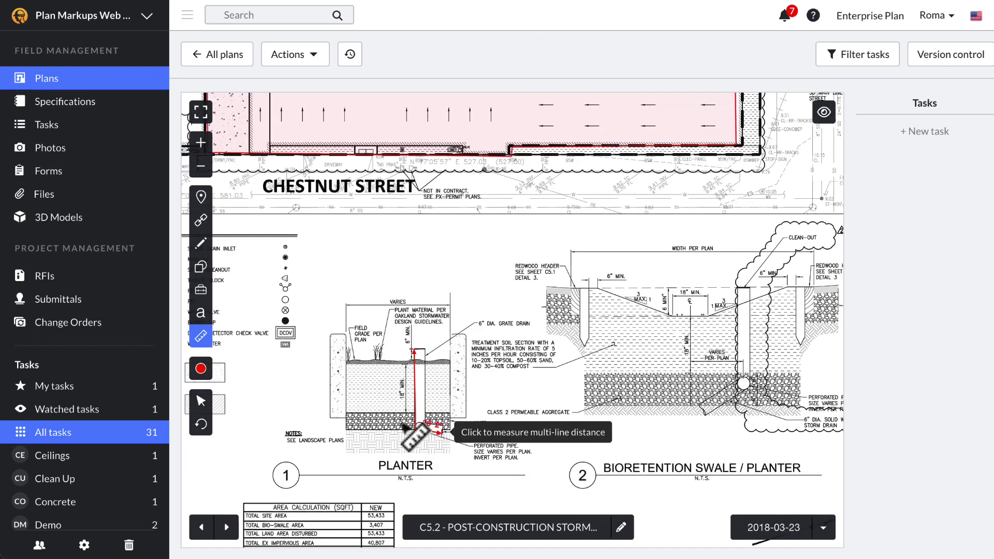
pyautogui.click(201, 336)
pyautogui.scroll(5, 644, 367)
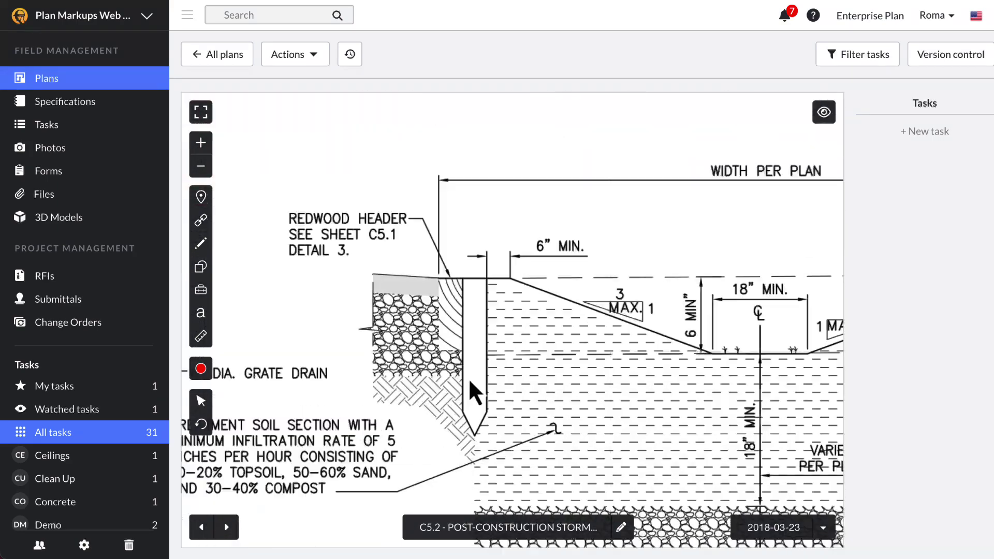
pyautogui.scroll(2, 476, 393)
pyautogui.click(201, 336)
# - Measure a distance along the pipe, then make the pink scribble dark blue with line thickness 24
pyautogui.click(253, 337)
pyautogui.moveTo(497, 216); pyautogui.dragTo(498, 451)
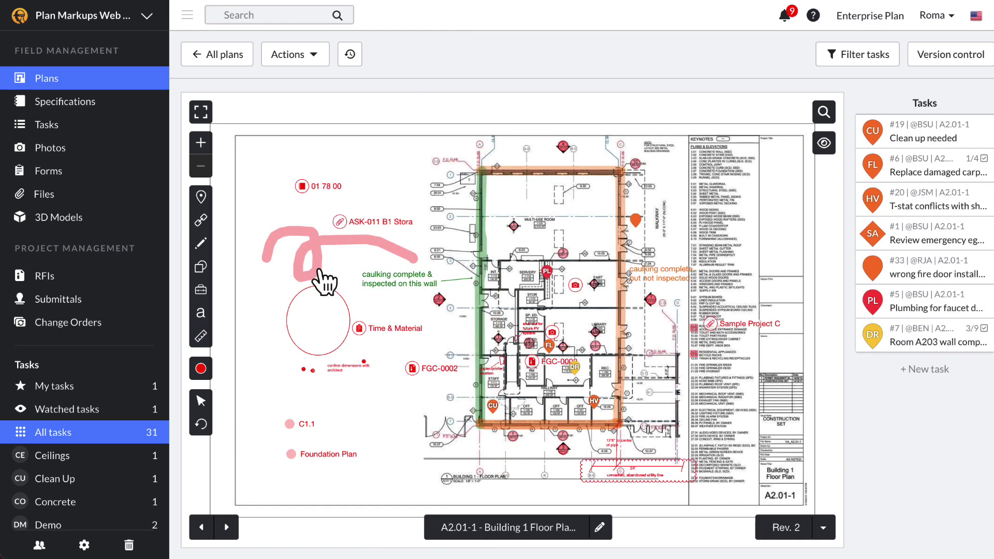
pyautogui.rightClick(320, 269)
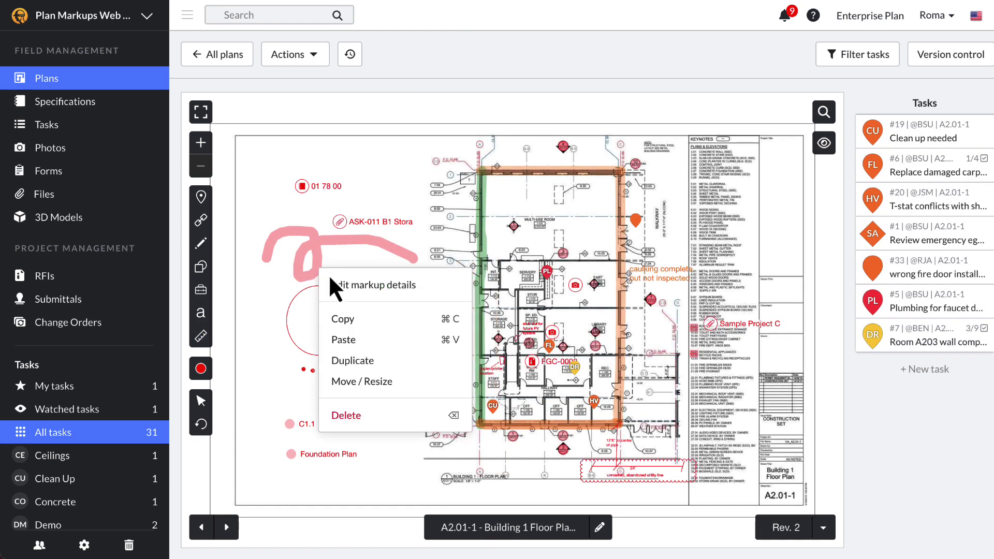
pyautogui.click(444, 285)
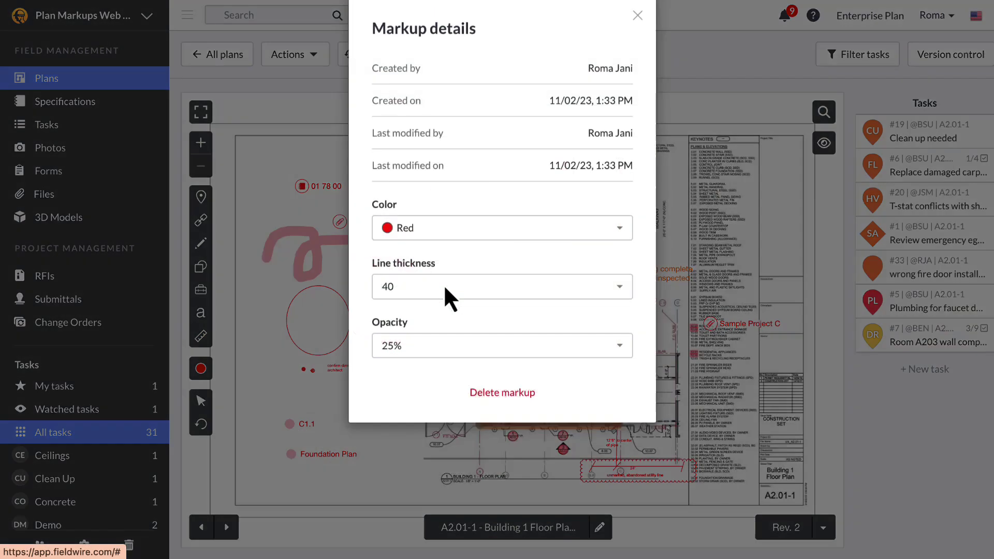
pyautogui.click(523, 266)
pyautogui.click(479, 332)
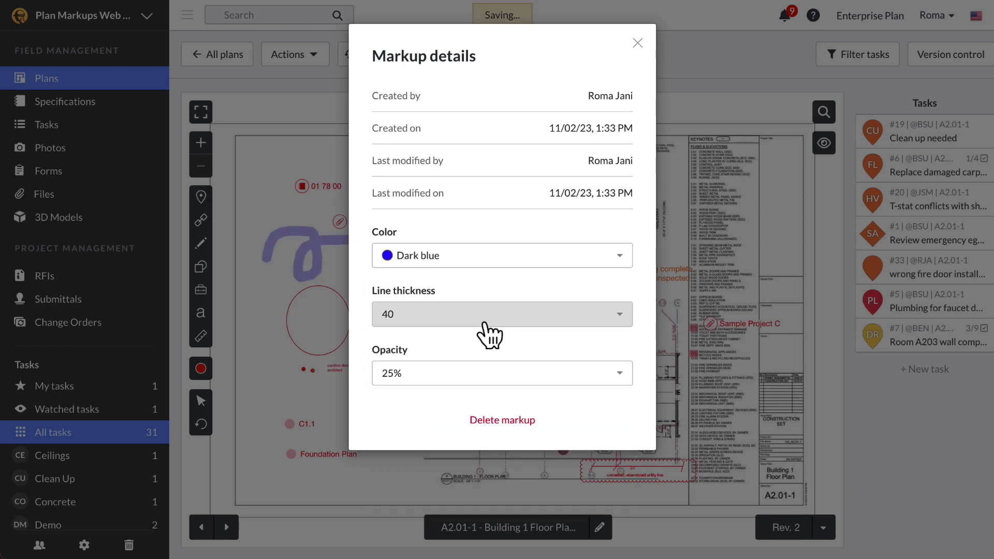
pyautogui.click(506, 317)
pyautogui.click(512, 409)
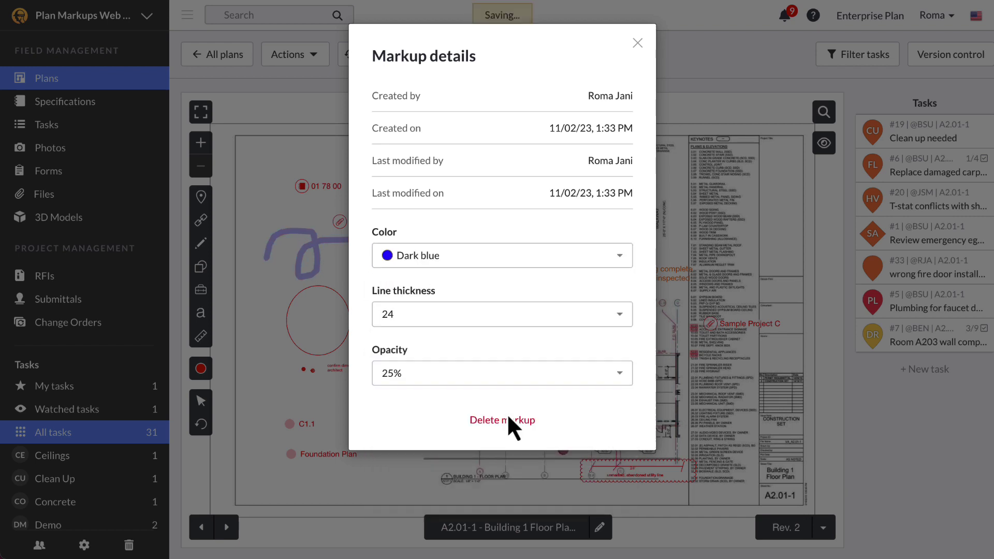
pyautogui.click(330, 395)
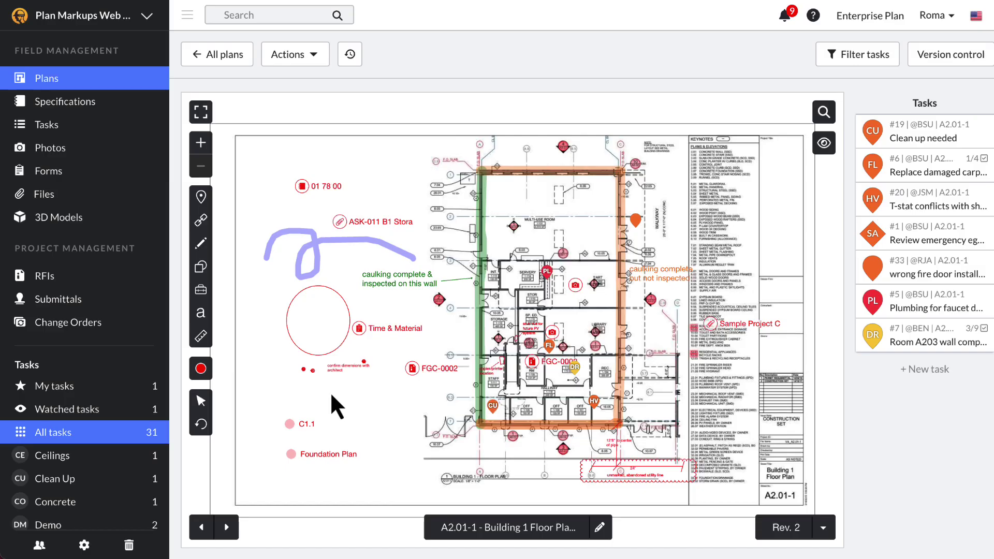
# - Check the red text note's details, then enlarge the red circle with Move / Resize
pyautogui.rightClick(344, 368)
pyautogui.click(390, 384)
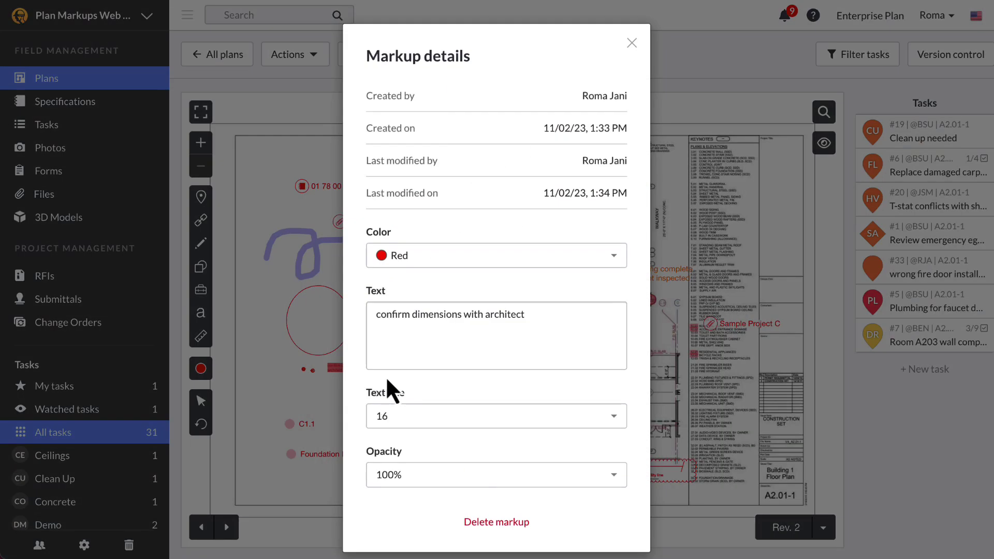
pyautogui.click(241, 420)
pyautogui.rightClick(329, 355)
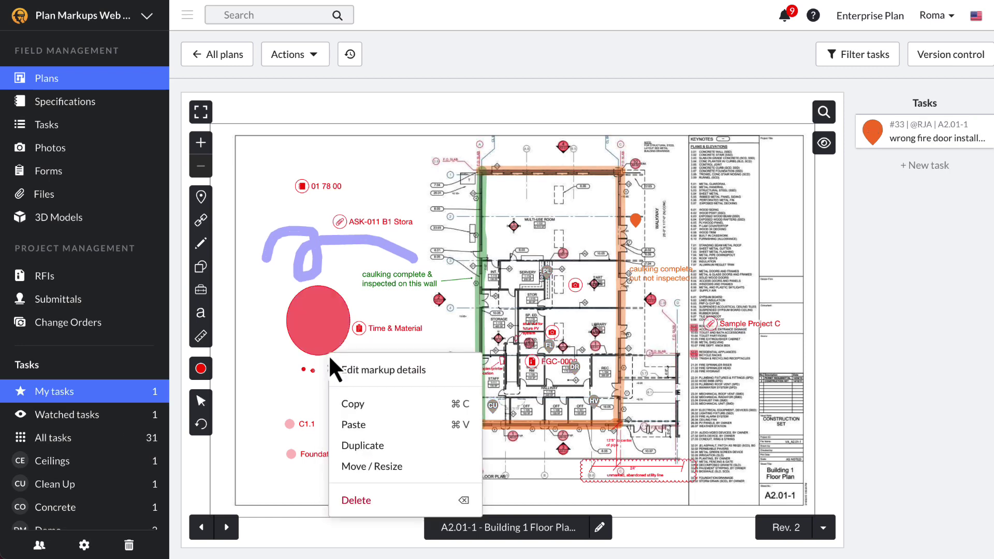
pyautogui.click(371, 467)
pyautogui.moveTo(350, 356); pyautogui.dragTo(361, 361)
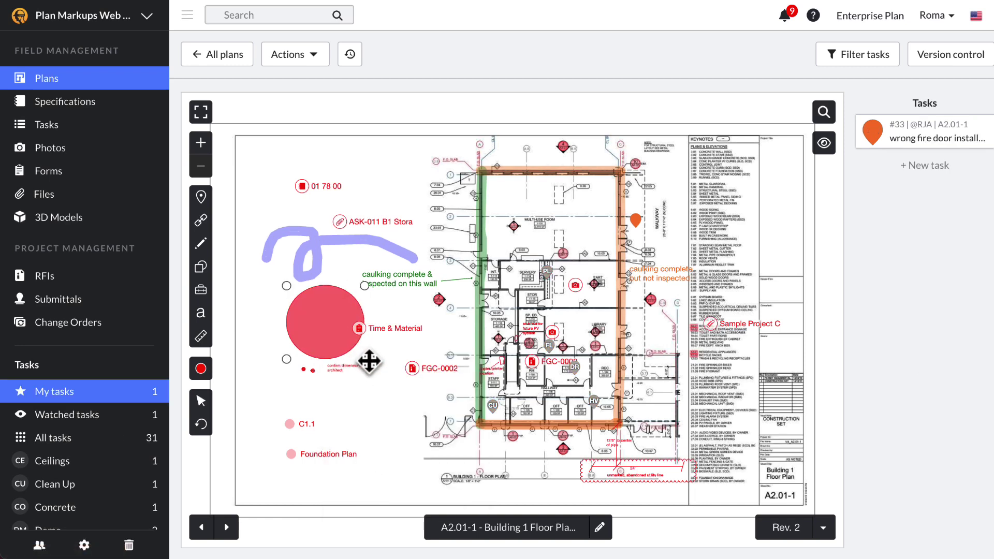
# - Duplicate the 'confirm dimensions with architect' note, place it below the circle, and copy it
pyautogui.rightClick(334, 371)
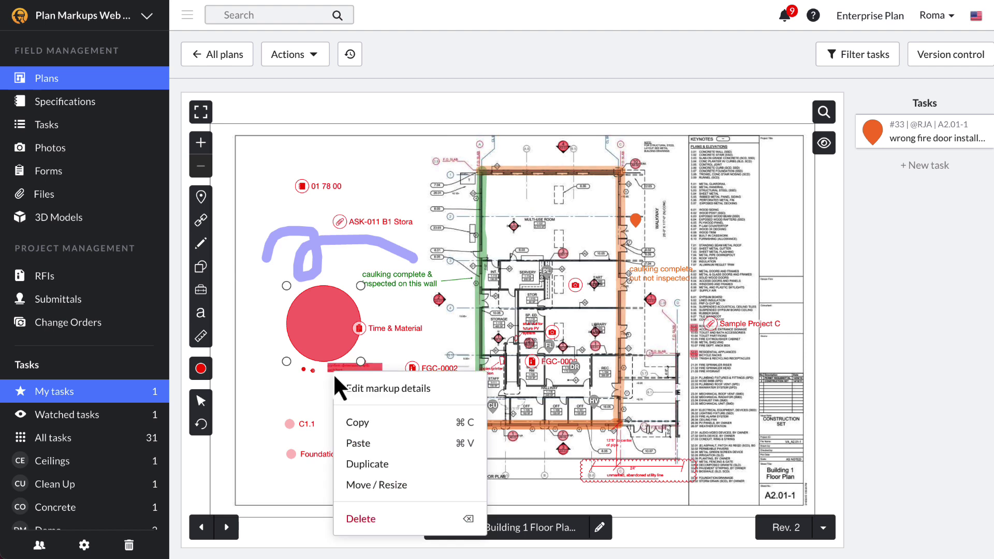
pyautogui.click(371, 464)
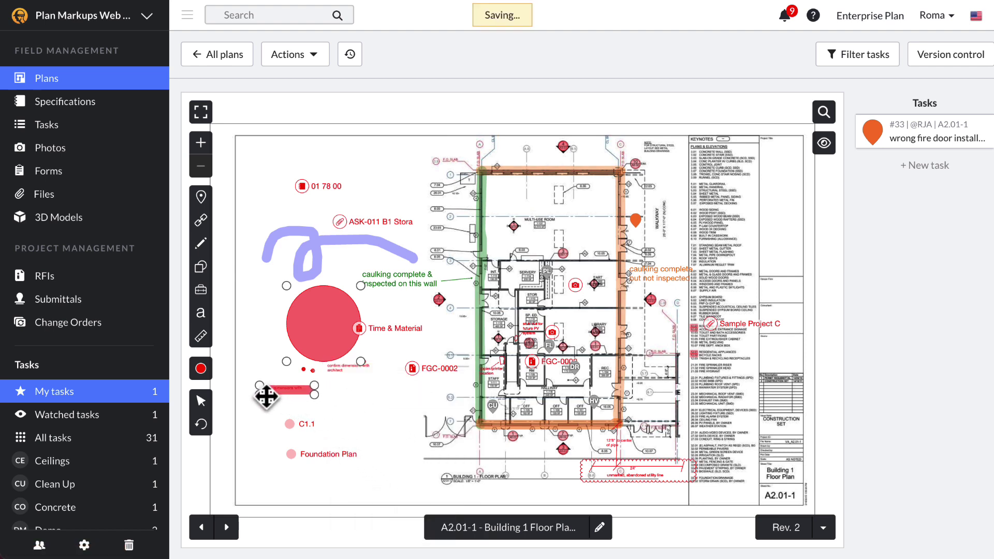
pyautogui.click(267, 407)
pyautogui.rightClick(263, 290)
pyautogui.click(311, 338)
# - Paste the copied note onto sheet A2.01-2, then return to A2.01-1
pyautogui.click(235, 524)
pyautogui.rightClick(569, 322)
pyautogui.click(609, 387)
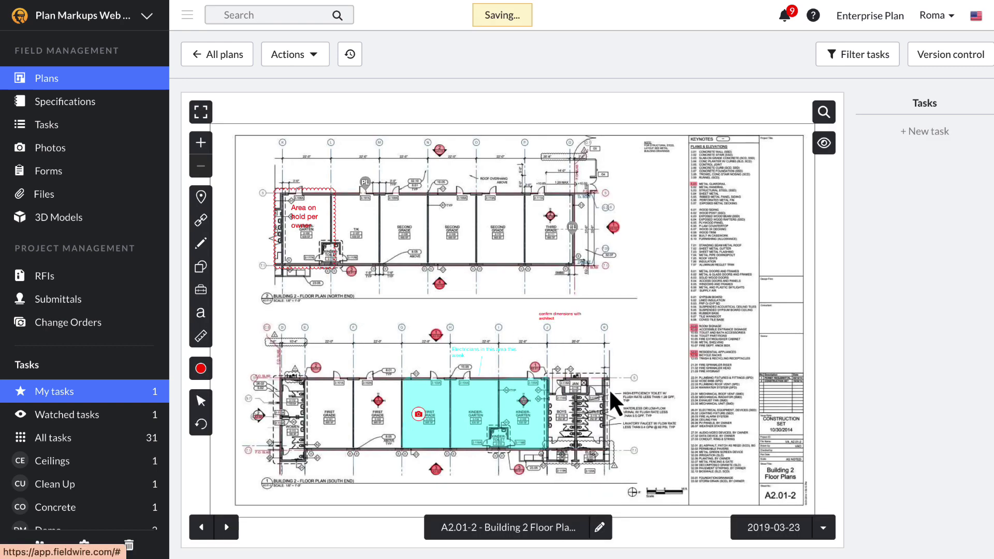
pyautogui.click(201, 528)
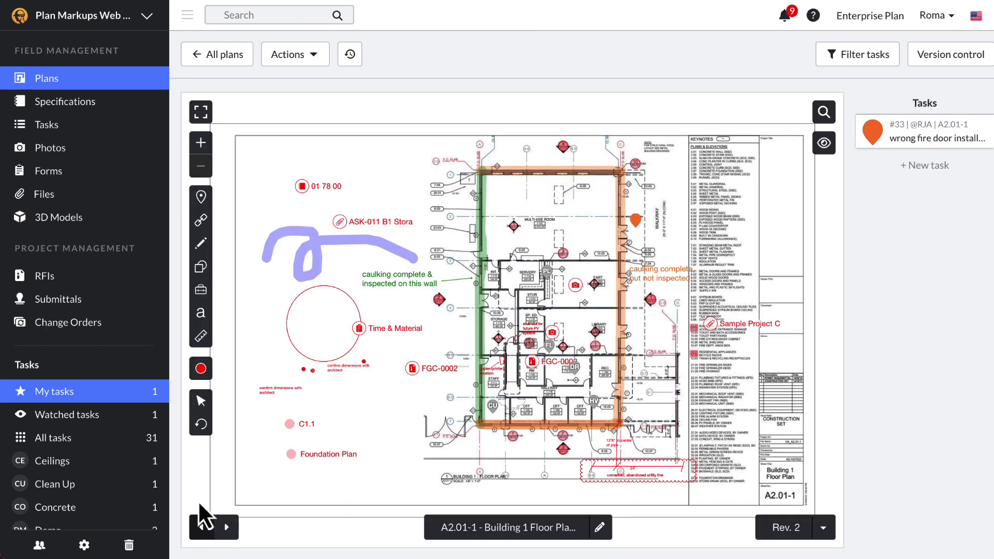
pyautogui.click(201, 400)
pyautogui.moveTo(264, 224); pyautogui.dragTo(384, 427)
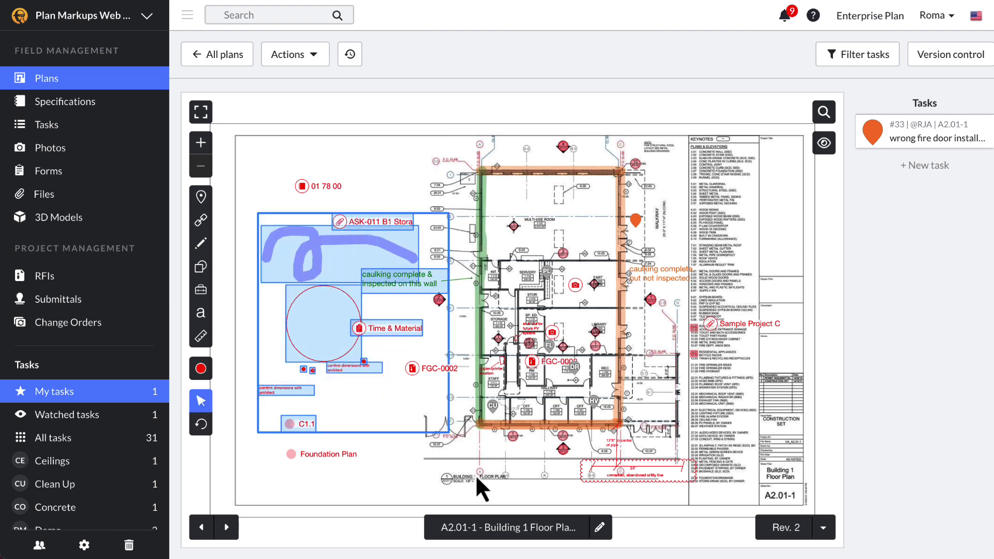
pyautogui.keyDown('shift'); pyautogui.click(625, 483); pyautogui.keyUp('shift')
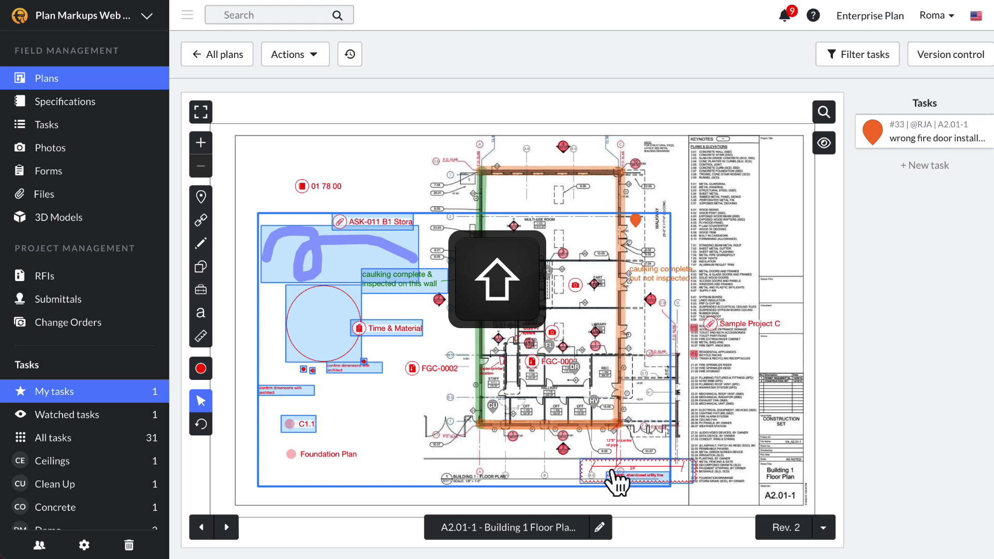
pyautogui.keyDown('shift'); pyautogui.click(749, 327); pyautogui.keyUp('shift')
pyautogui.keyDown('shift'); pyautogui.click(679, 273); pyautogui.keyUp('shift')
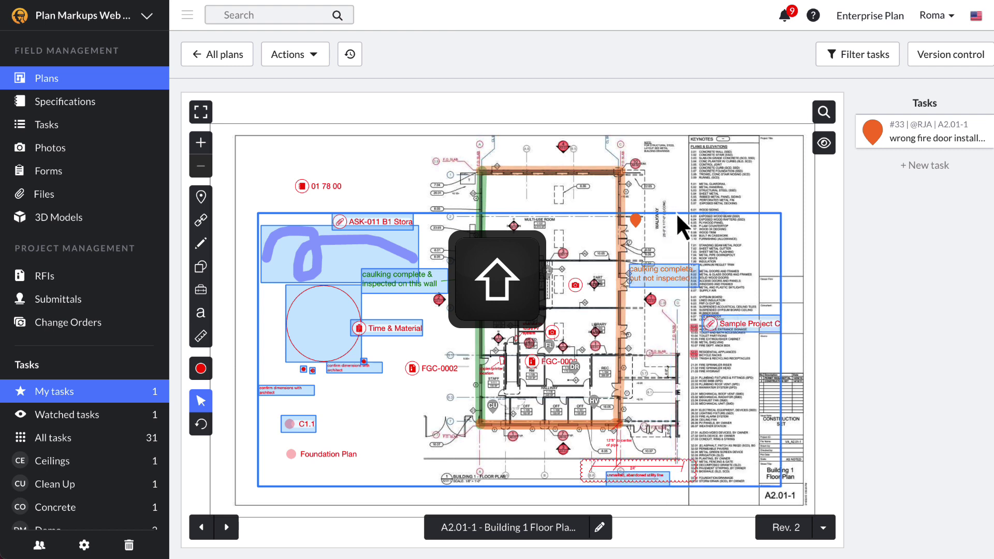
pyautogui.moveTo(677, 214); pyautogui.dragTo(659, 182)
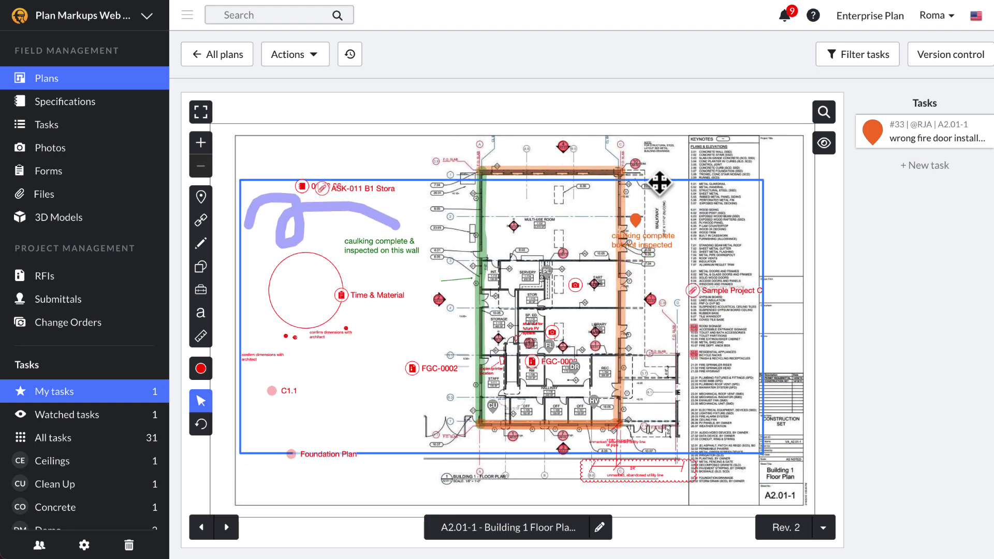
pyautogui.rightClick(384, 236)
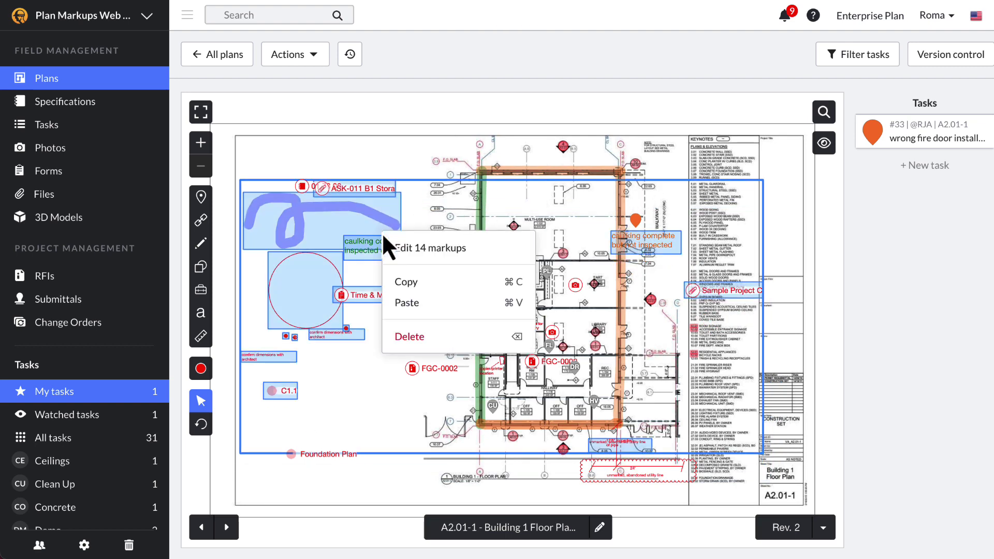
pyautogui.click(424, 248)
pyautogui.scroll(-2, 491, 291)
pyautogui.scroll(-1, 491, 291)
pyautogui.scroll(2, 491, 298)
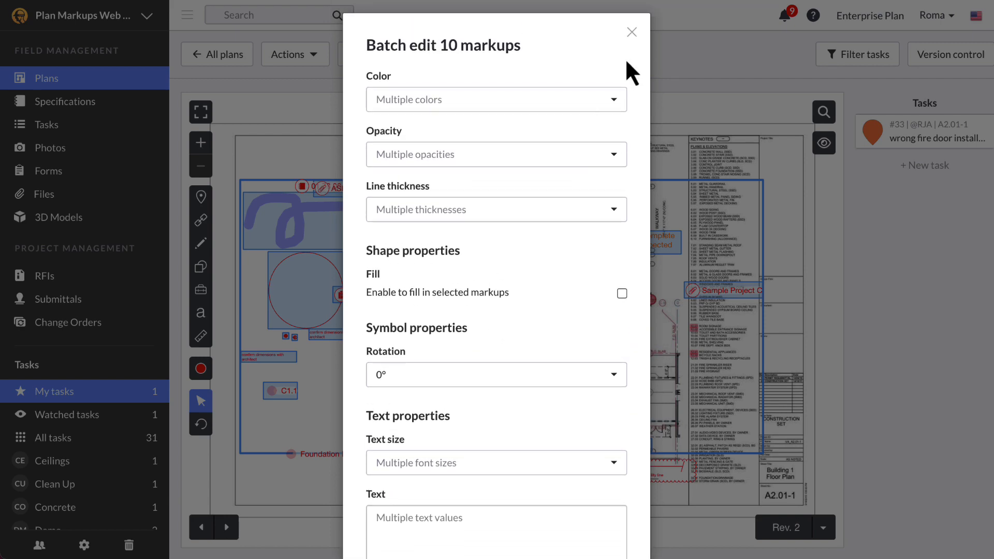
pyautogui.click(631, 32)
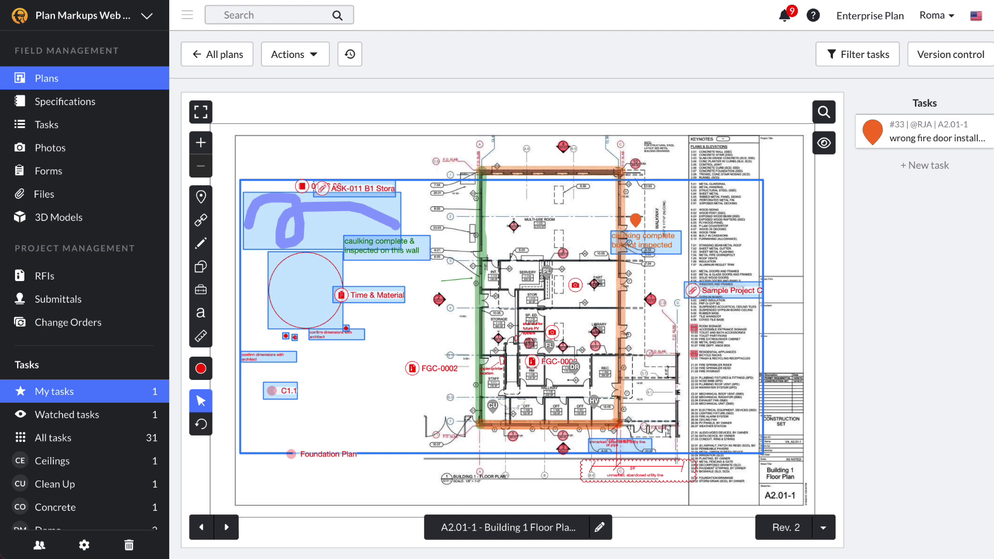
pyautogui.click(201, 424)
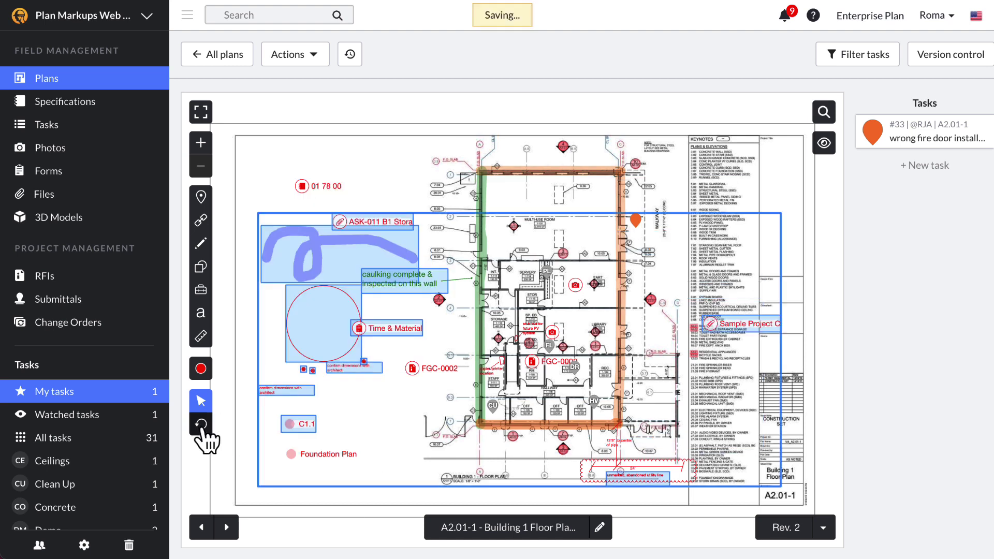
# - Undo once more, then delete the C1.1 and Foundation Plan markups
pyautogui.click(241, 468)
pyautogui.moveTo(261, 401); pyautogui.dragTo(321, 469)
pyautogui.press('BackSpace')
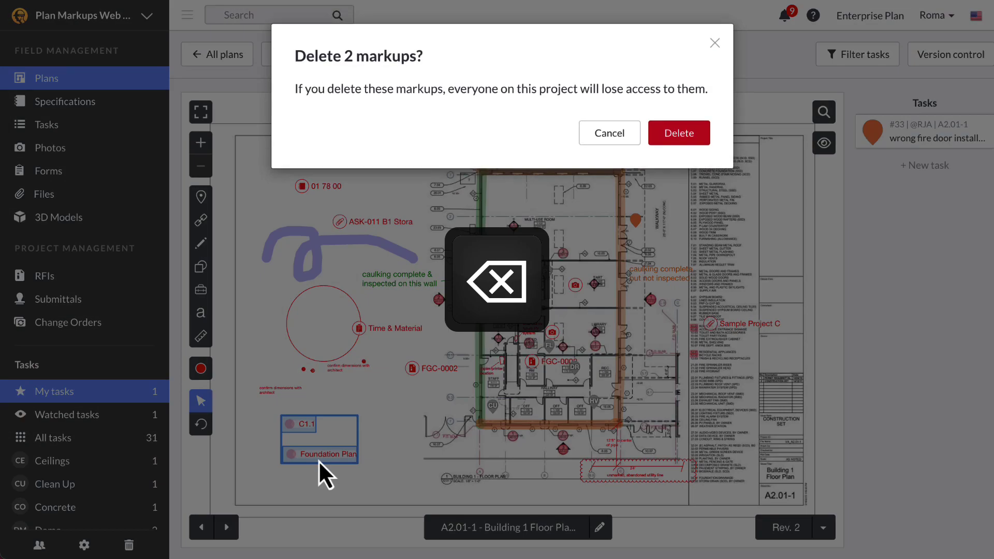
pyautogui.click(675, 136)
# - Delete the duplicated 'confirm dimensions with architect' note
pyautogui.rightClick(290, 389)
pyautogui.click(303, 371)
pyautogui.click(679, 135)
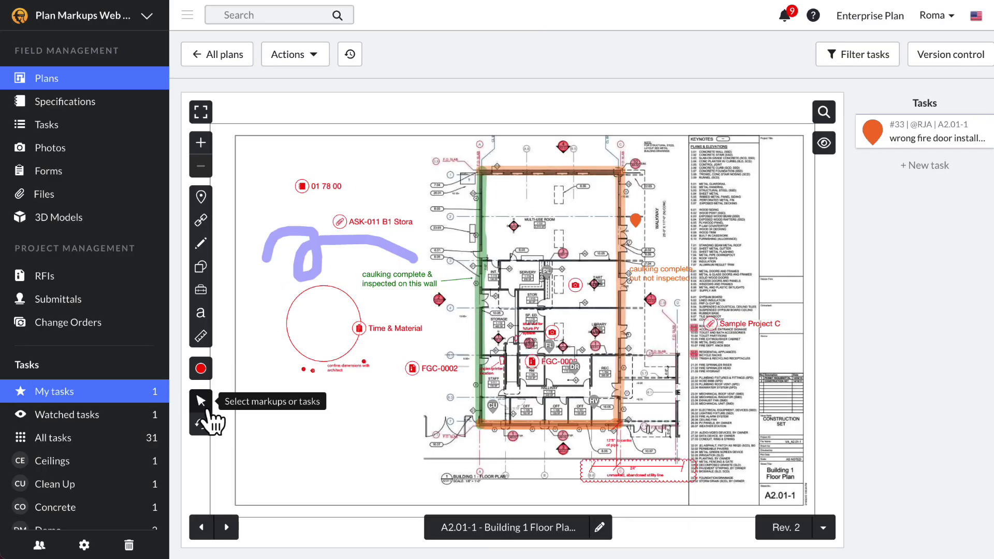
pyautogui.click(825, 143)
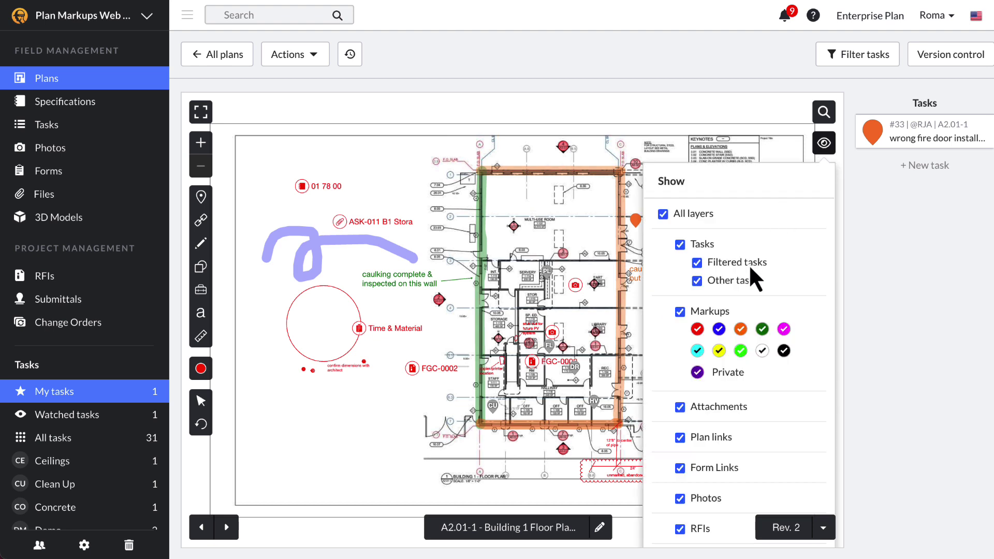
pyautogui.click(717, 312)
pyautogui.click(717, 313)
pyautogui.click(728, 408)
pyautogui.click(720, 439)
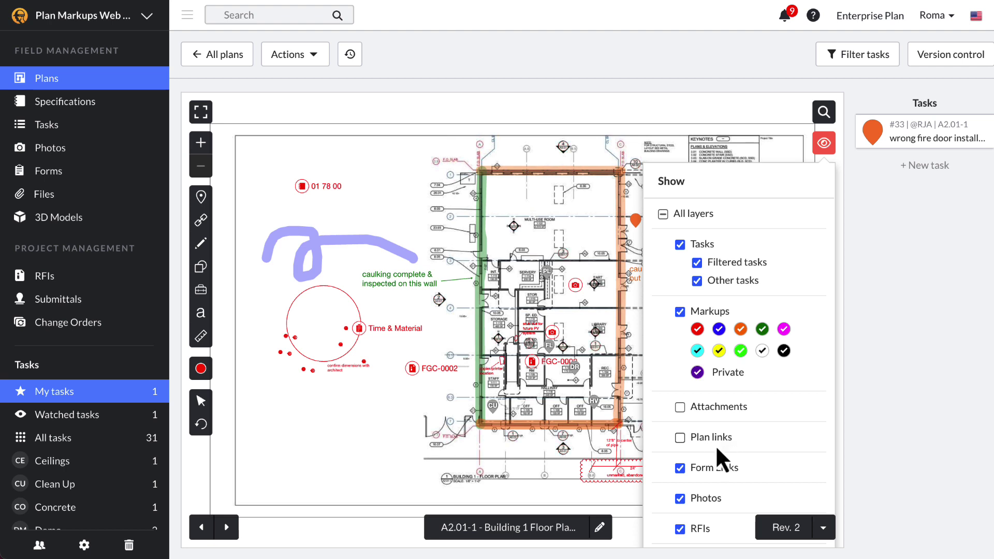
pyautogui.click(720, 469)
pyautogui.click(722, 439)
pyautogui.click(720, 409)
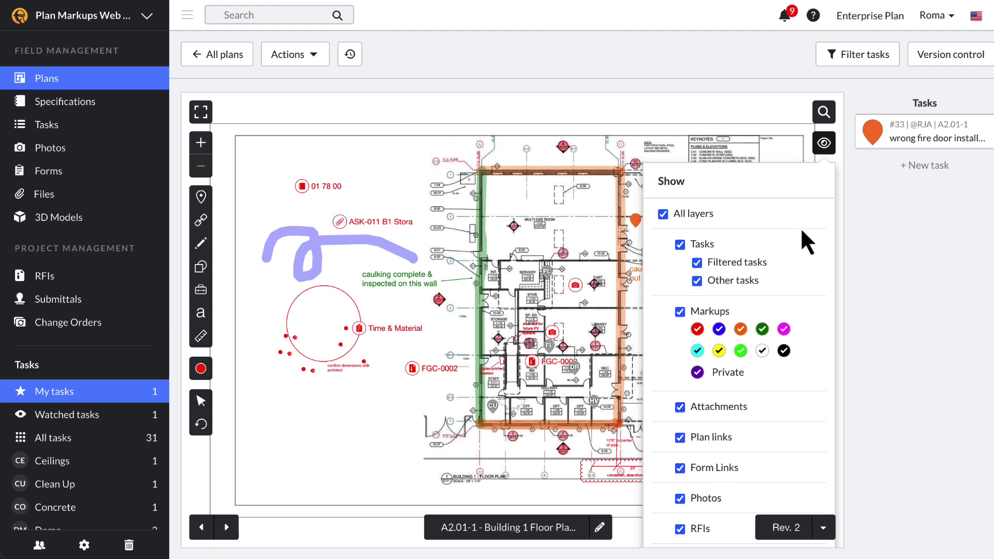
pyautogui.click(824, 145)
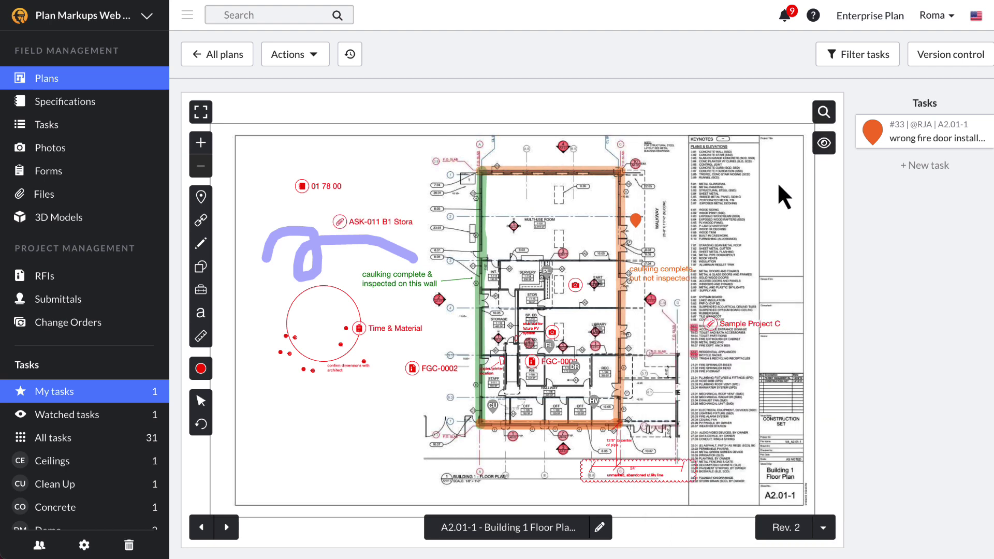
pyautogui.hotkey('shift', '?')
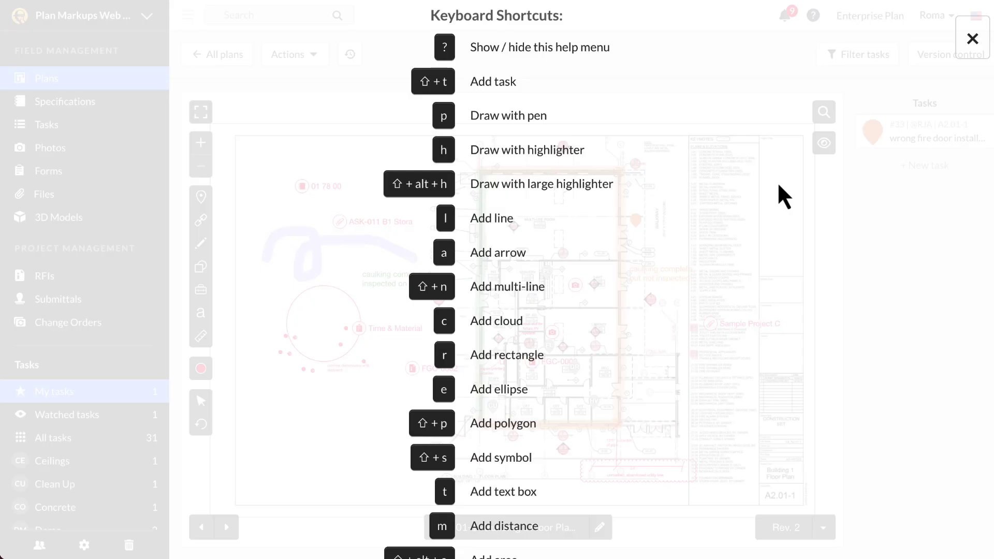
pyautogui.scroll(-5, 778, 181)
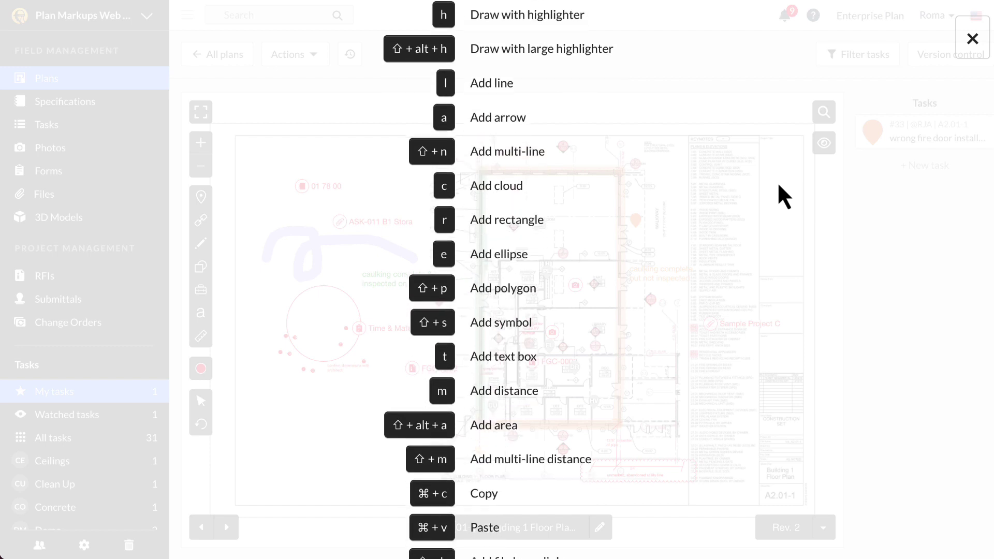
pyautogui.scroll(-1, 779, 186)
pyautogui.scroll(6, 778, 185)
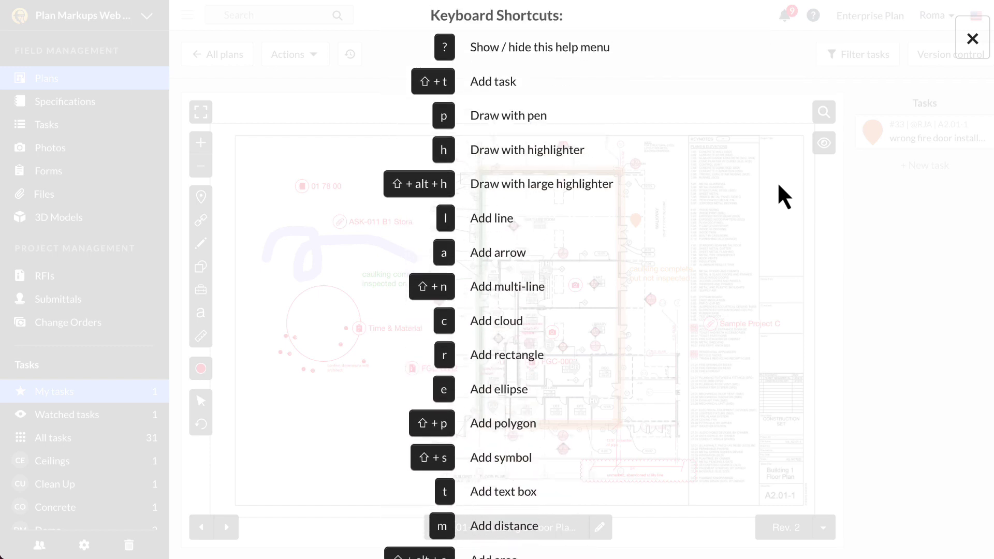
pyautogui.scroll(-6, 779, 186)
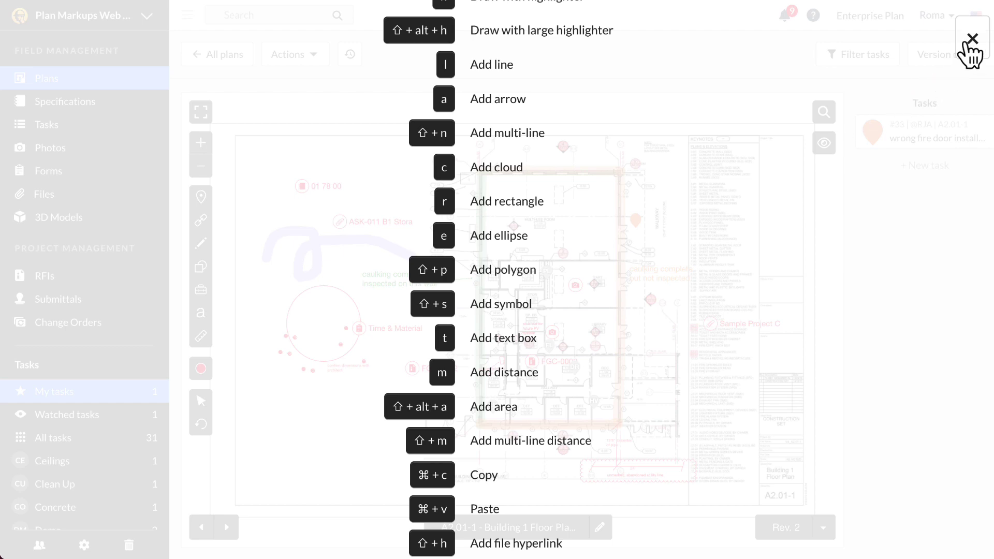